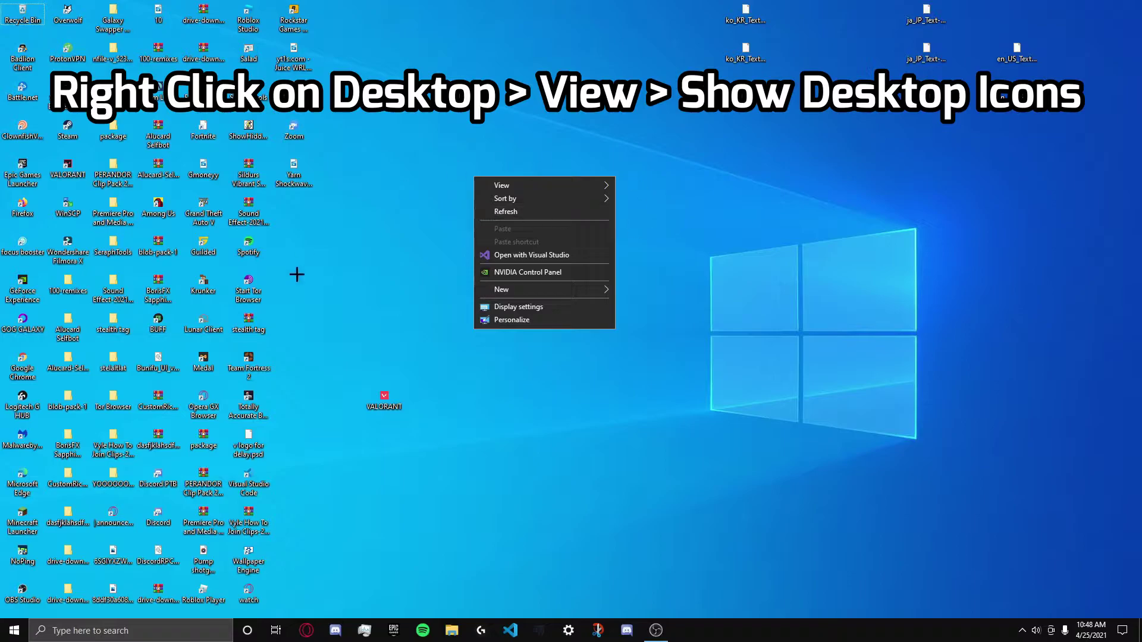
# - Hide all icons on the desktop by turning off Show desktop icons
pyautogui.click(765, 355)
pyautogui.rightClick(822, 362)
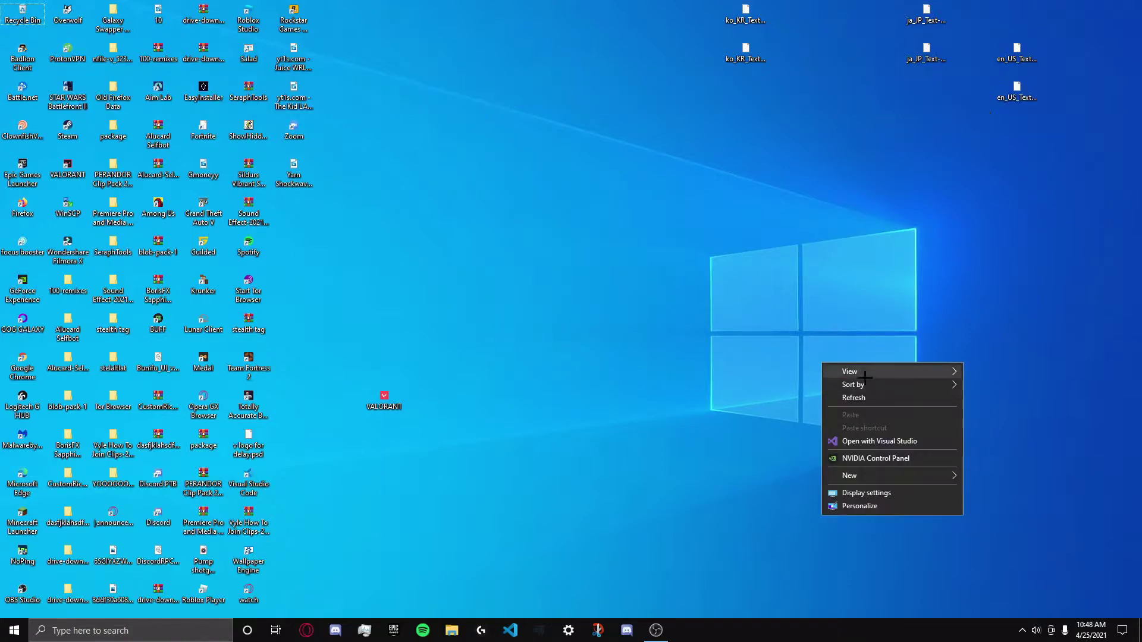
pyautogui.moveTo(870, 372)
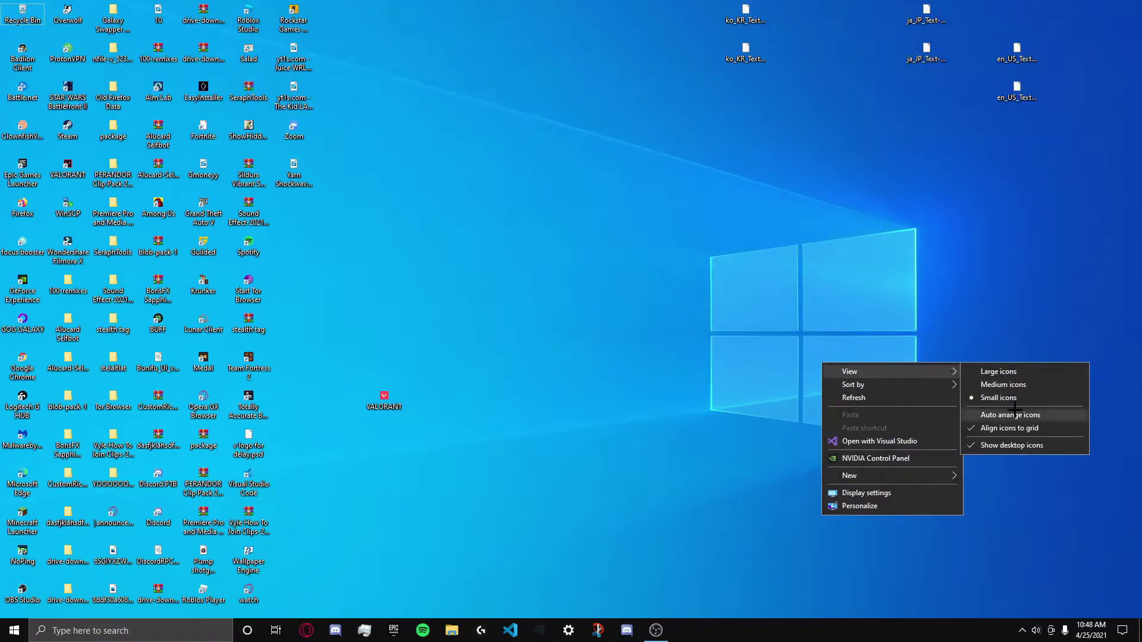
pyautogui.click(996, 445)
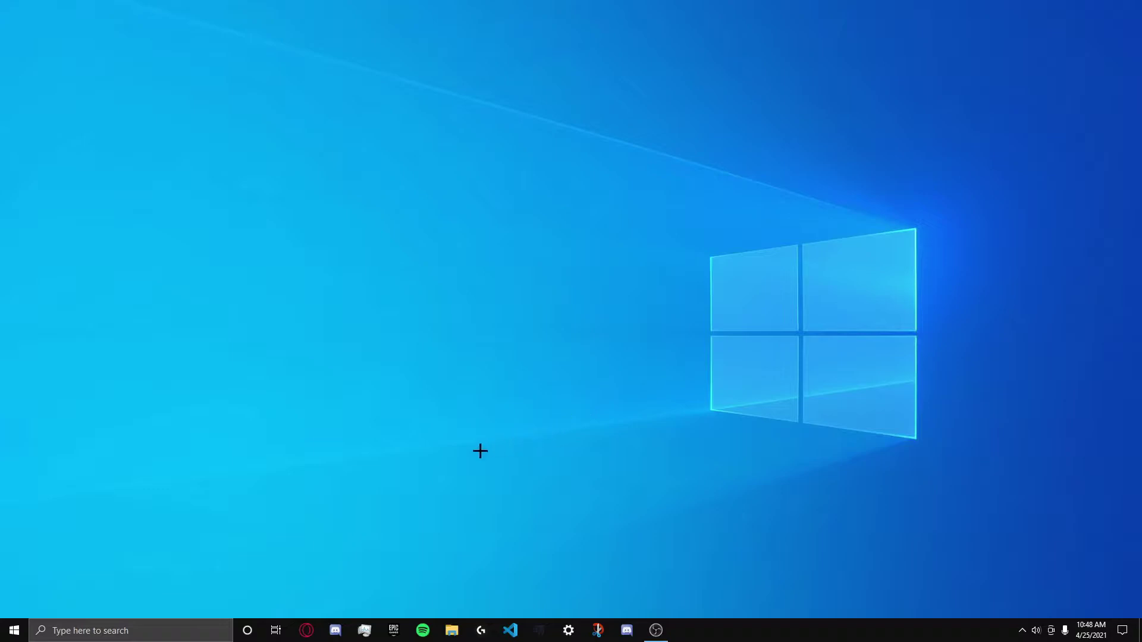
# - Find Microsoft Store with the Windows search and open it
pyautogui.click(63, 635)
pyautogui.write('min')
pyautogui.press('BackSpace')
pyautogui.write('cro')
pyautogui.press('Return')
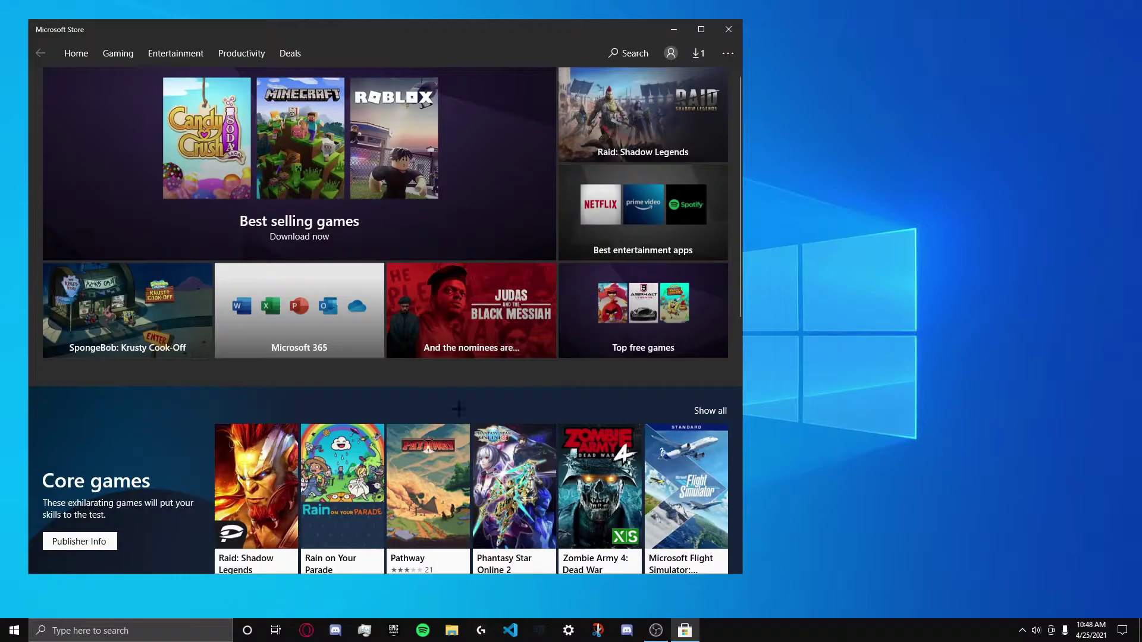
# - Search the store for "trans", launch TranslucentTB from its product page, and close the store
pyautogui.click(629, 53)
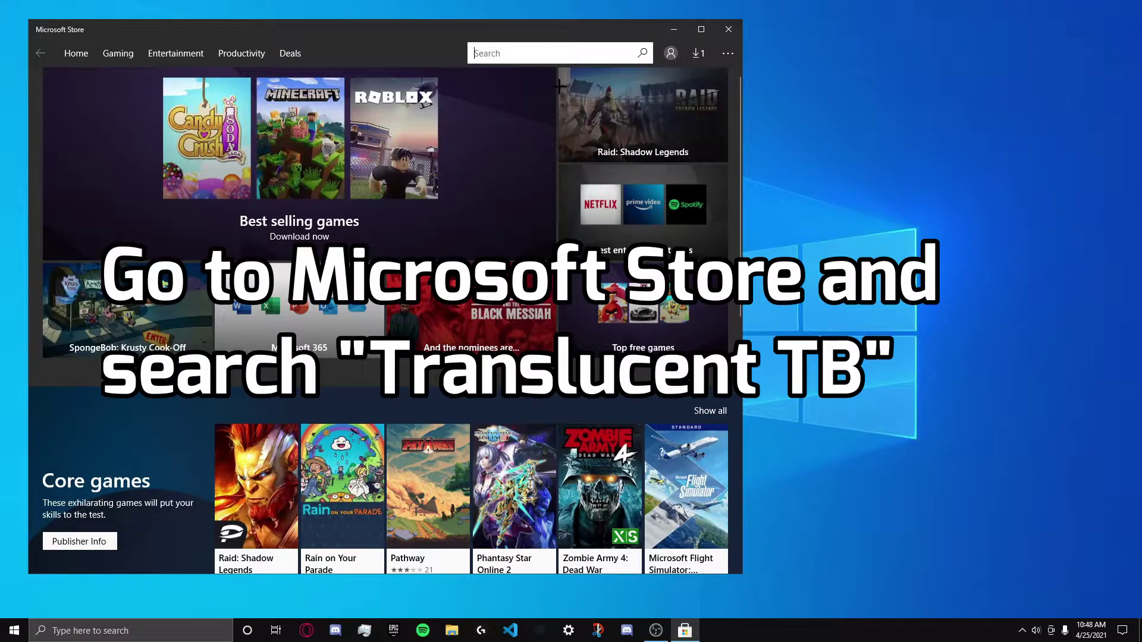
pyautogui.write('trans')
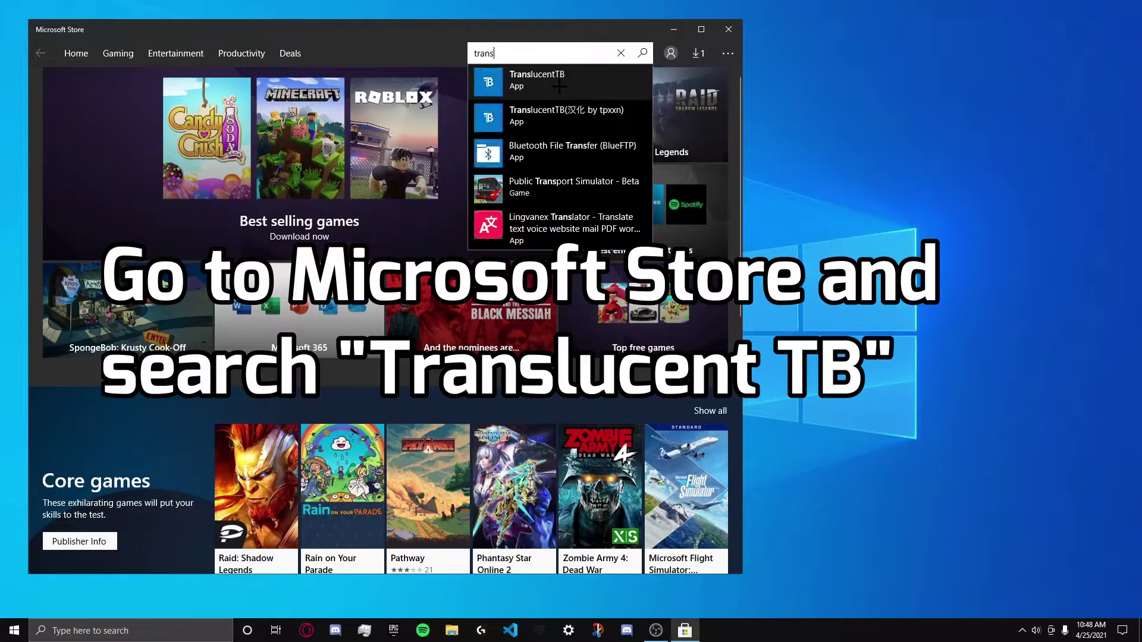
pyautogui.click(560, 83)
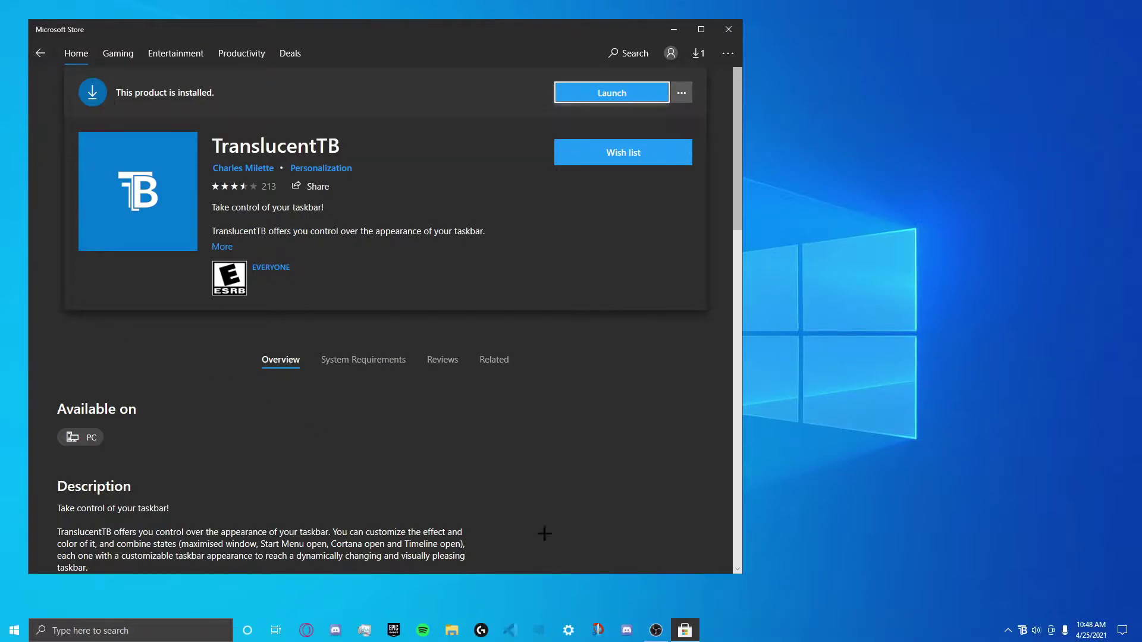
pyautogui.click(724, 32)
# - Examine the taskbar appearance options of the running TranslucentTB among the hidden system tray apps
pyautogui.click(1007, 631)
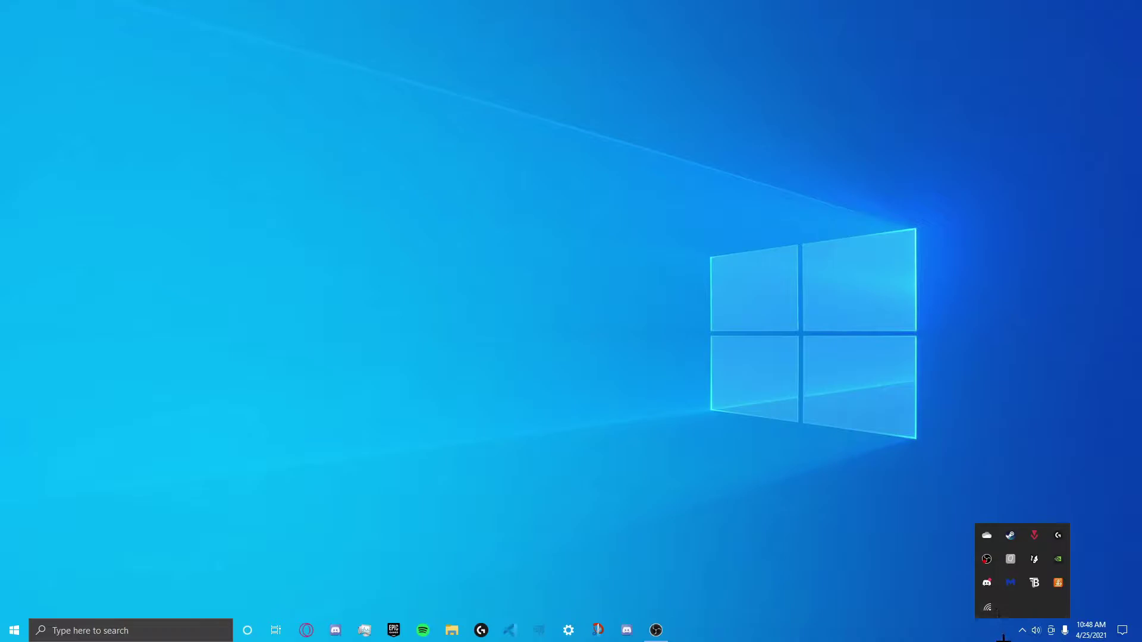
pyautogui.rightClick(1007, 586)
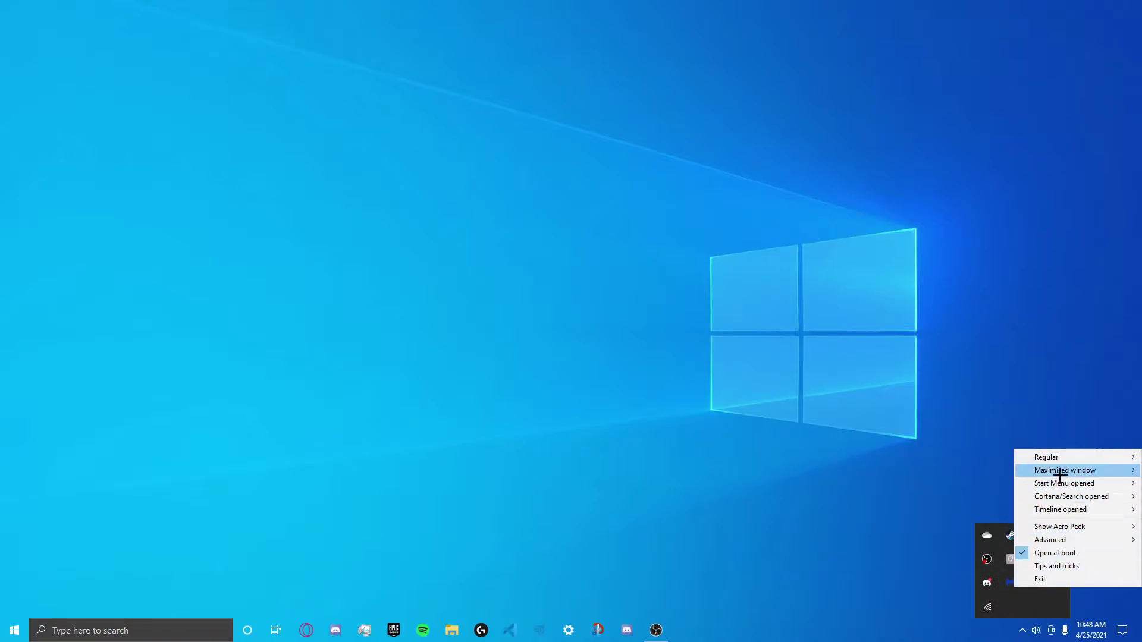
pyautogui.click(836, 484)
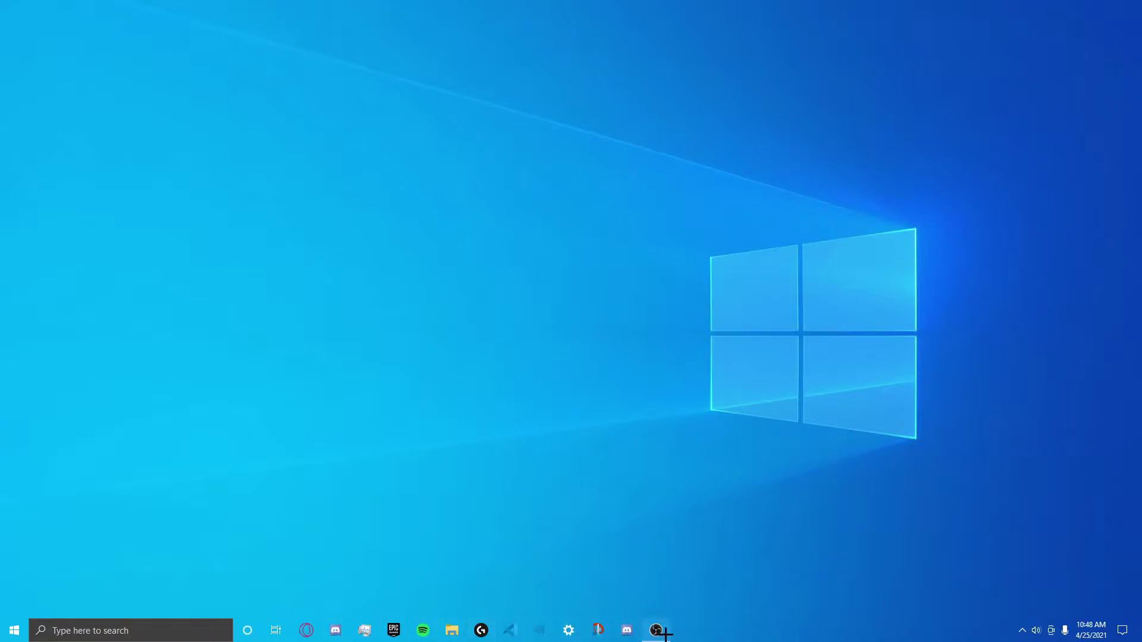
# - Find Steam with the Windows search and open it
pyautogui.click(150, 619)
pyautogui.write('stea')
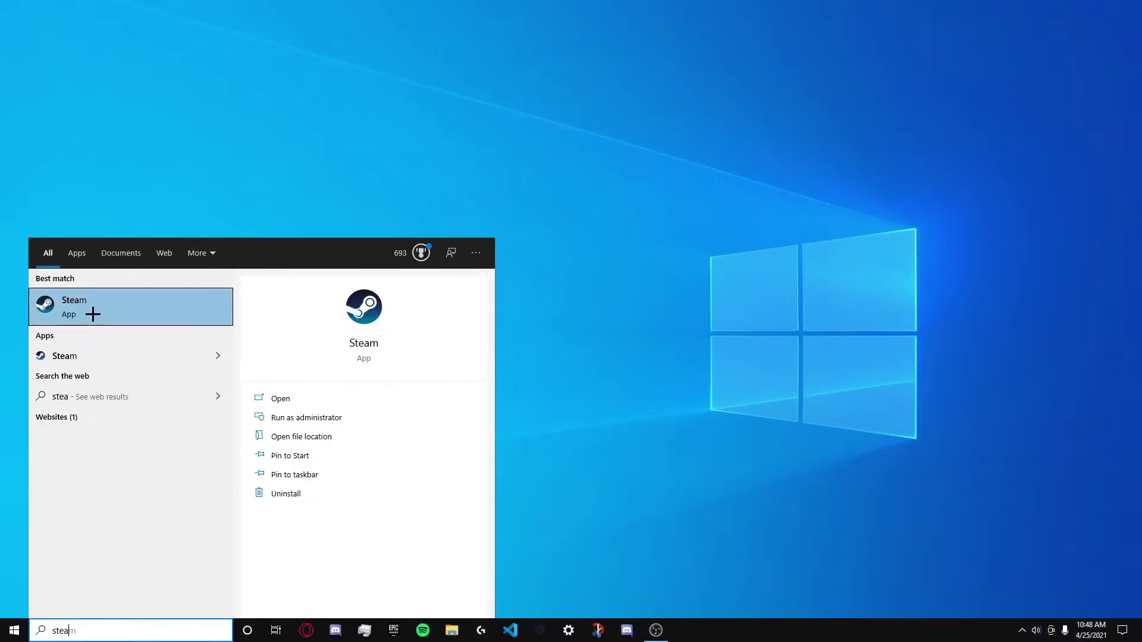
pyautogui.click(93, 314)
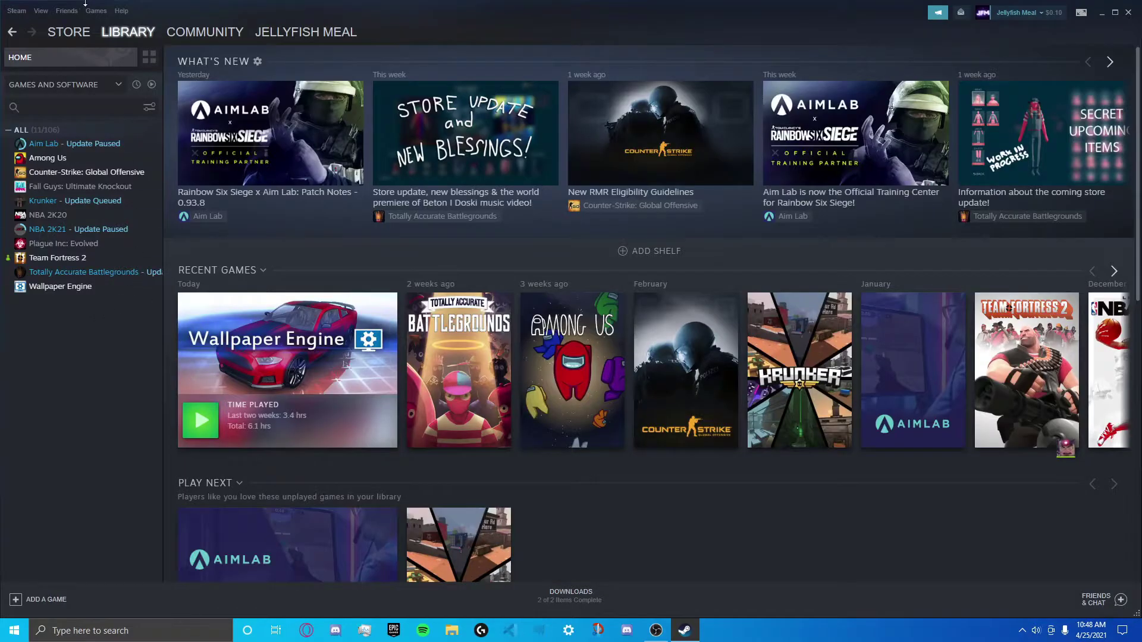
# - Search the Steam store for "wallpaper", view the Wallpaper Engine product page, and close Steam
pyautogui.click(66, 33)
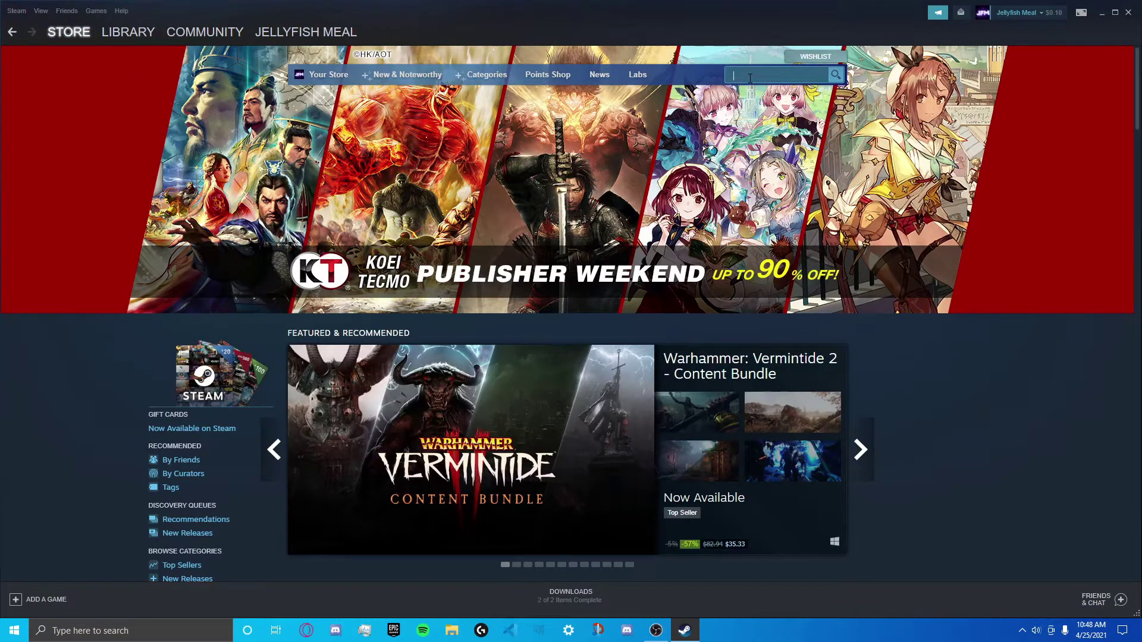
pyautogui.click(750, 78)
pyautogui.write('wallpaper')
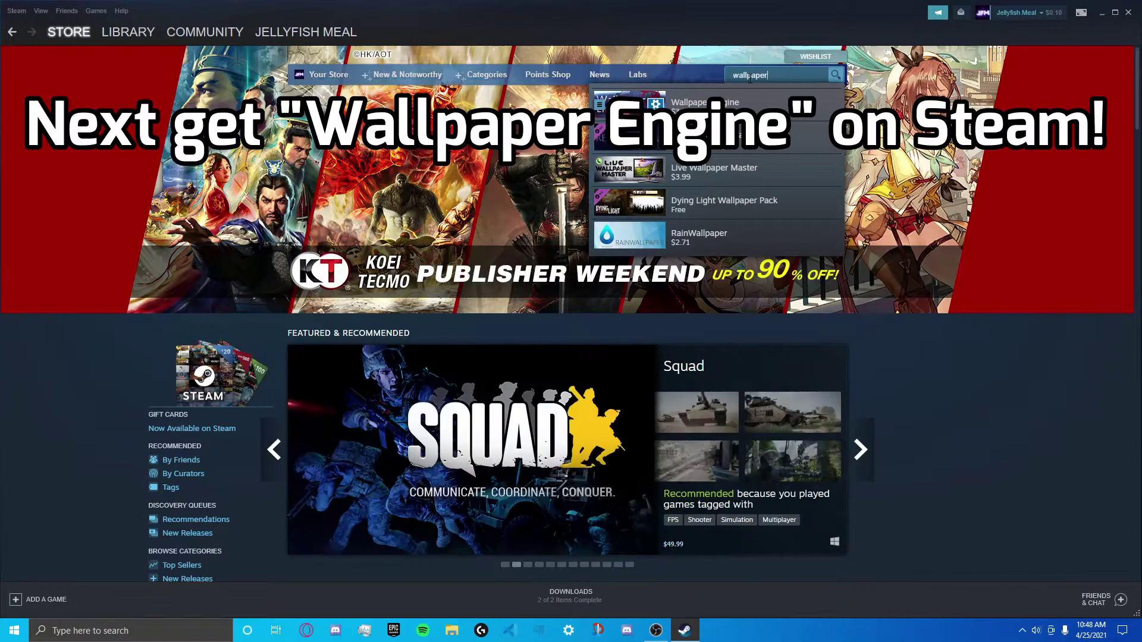
pyautogui.press('Escape')
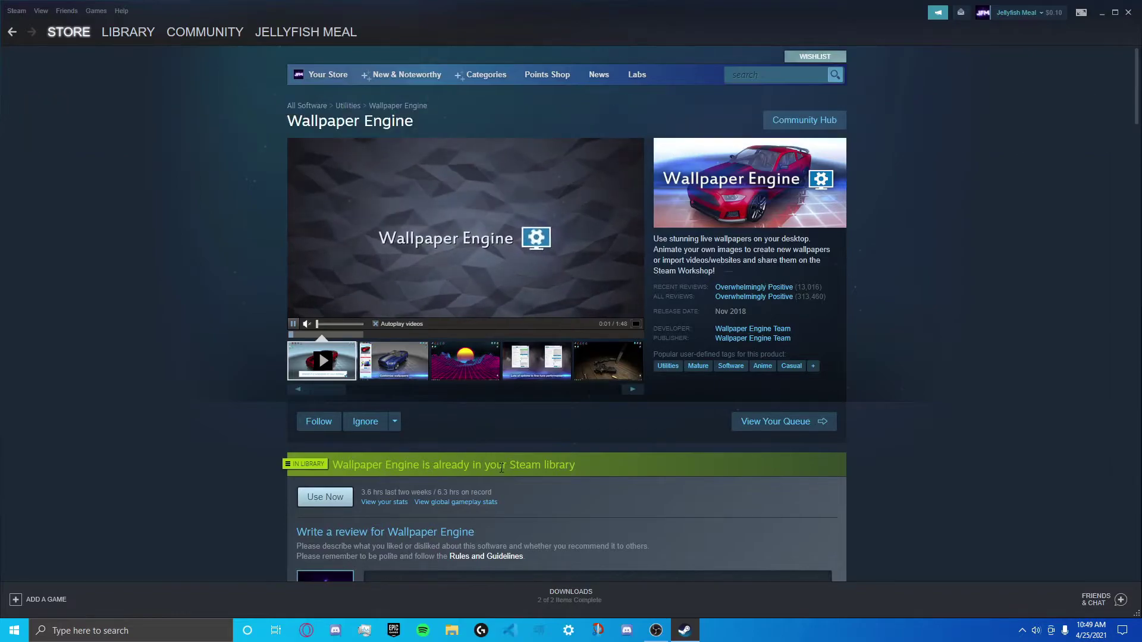
pyautogui.click(1129, 13)
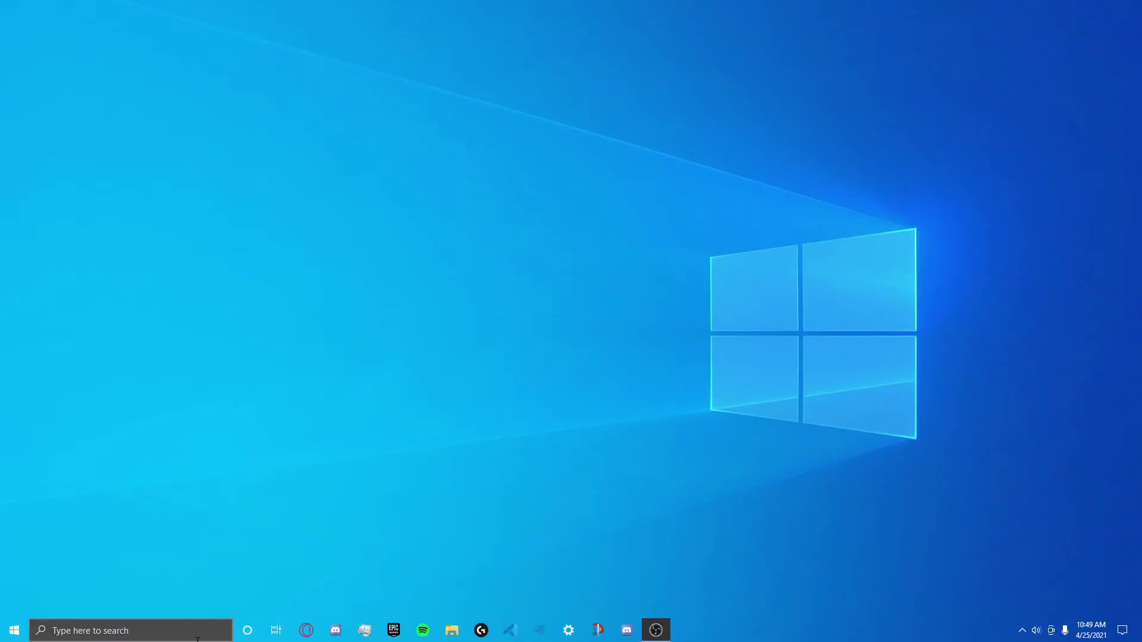
# - Find Wallpaper Engine with the Windows search and launch it
pyautogui.click(89, 631)
pyautogui.write('wallpaper')
pyautogui.click(94, 303)
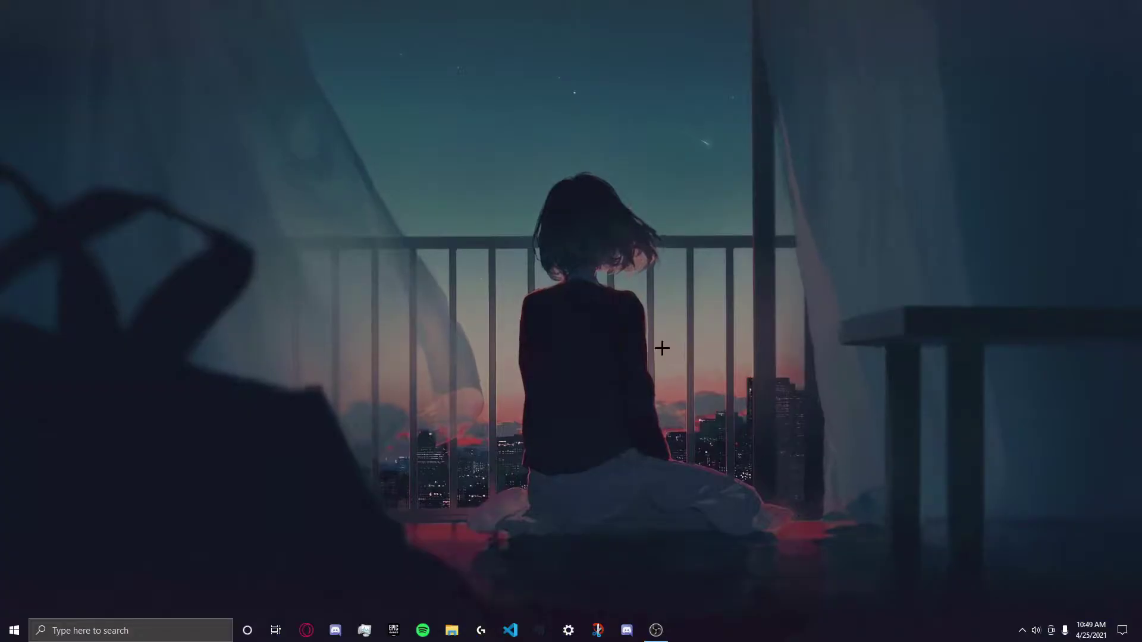
# - Open Wallpaper Engine's wallpaper selection from the system tray and choose to change the wallpaper of display 1
pyautogui.click(1022, 631)
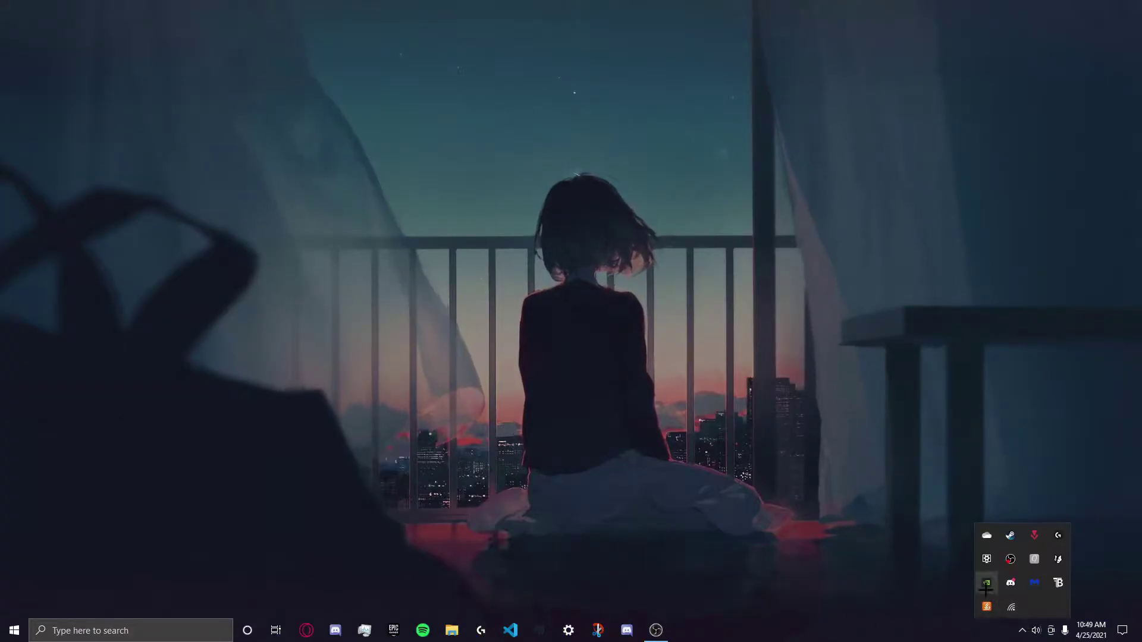
pyautogui.rightClick(980, 561)
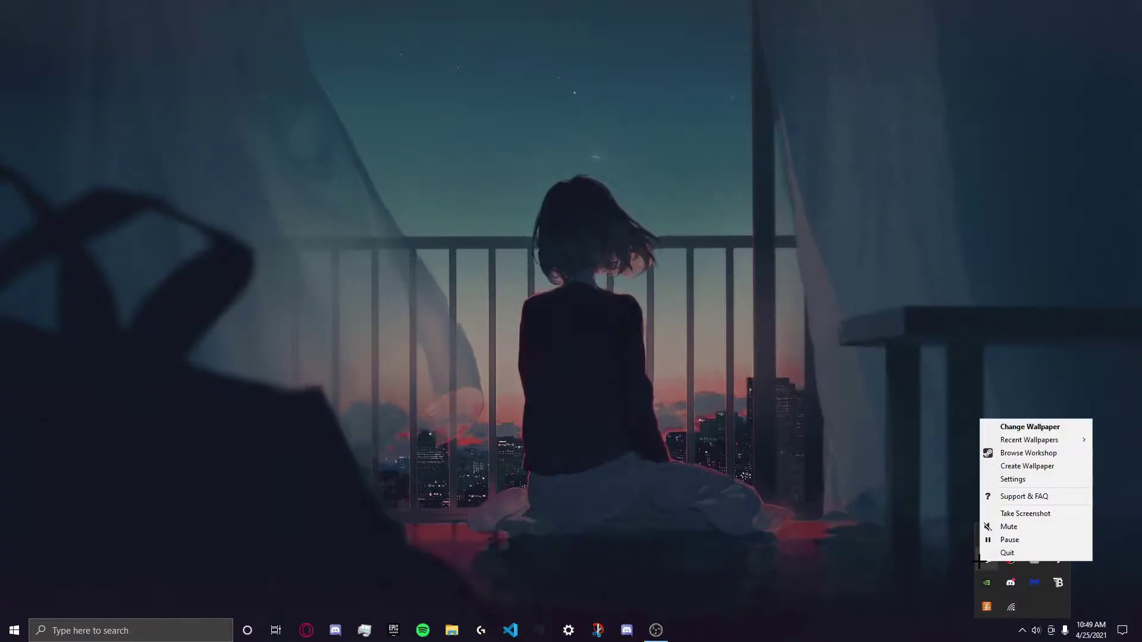
pyautogui.click(1006, 427)
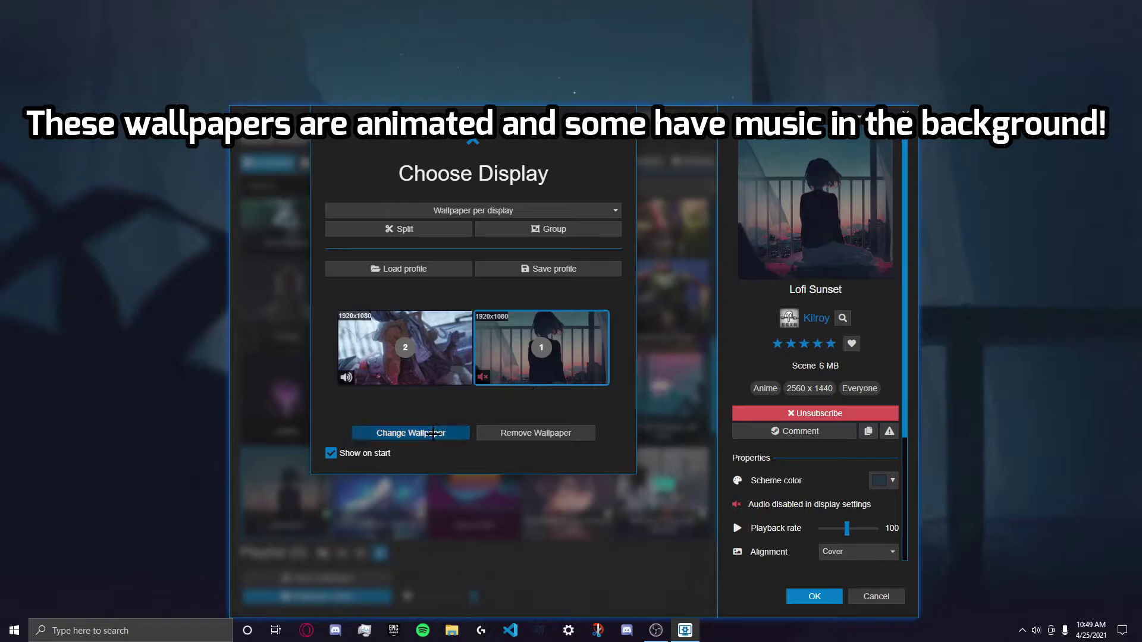
pyautogui.click(432, 433)
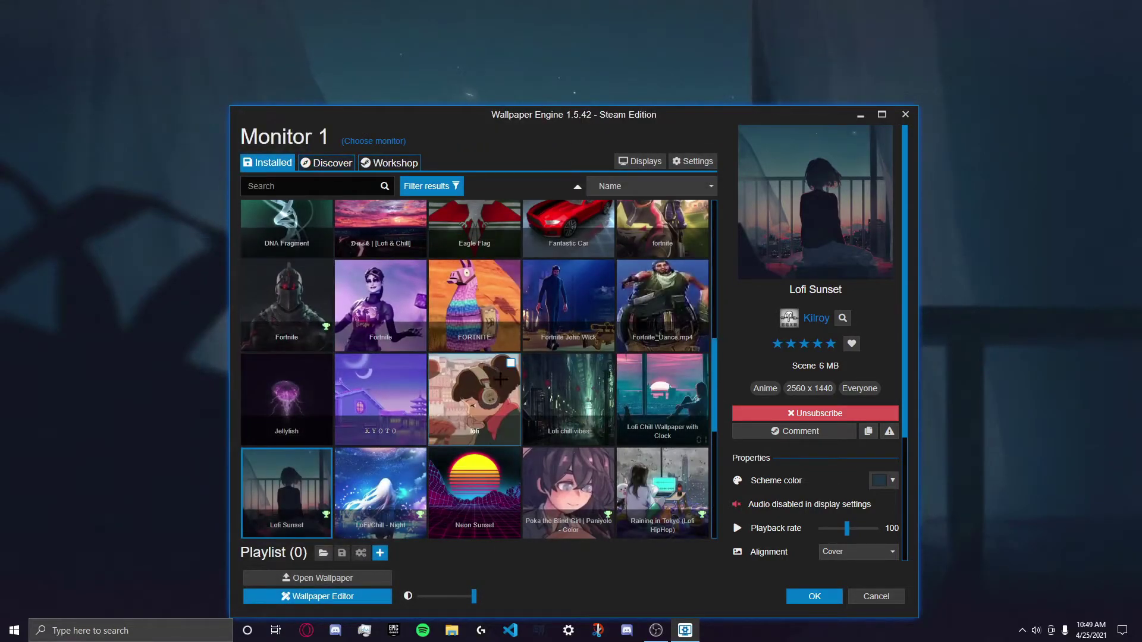
# - Try the installed wallpapers Poka the Blind Girl and Lofi Chill Wallpaper with Clock on Monitor 1
pyautogui.scroll(-1, 476, 387)
pyautogui.click(568, 428)
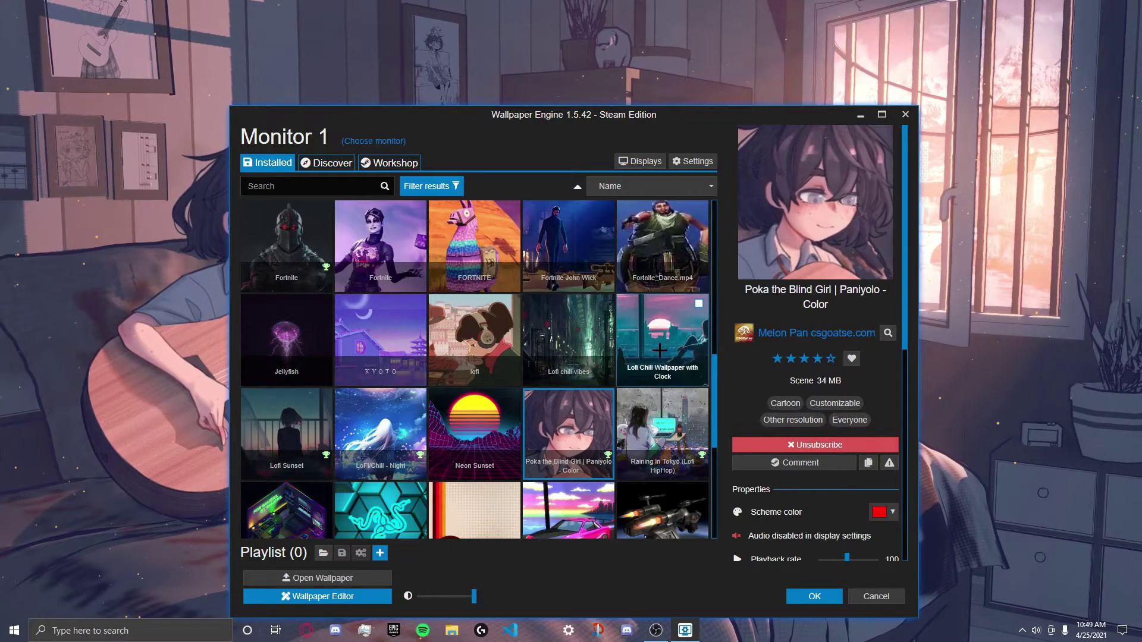
pyautogui.click(659, 349)
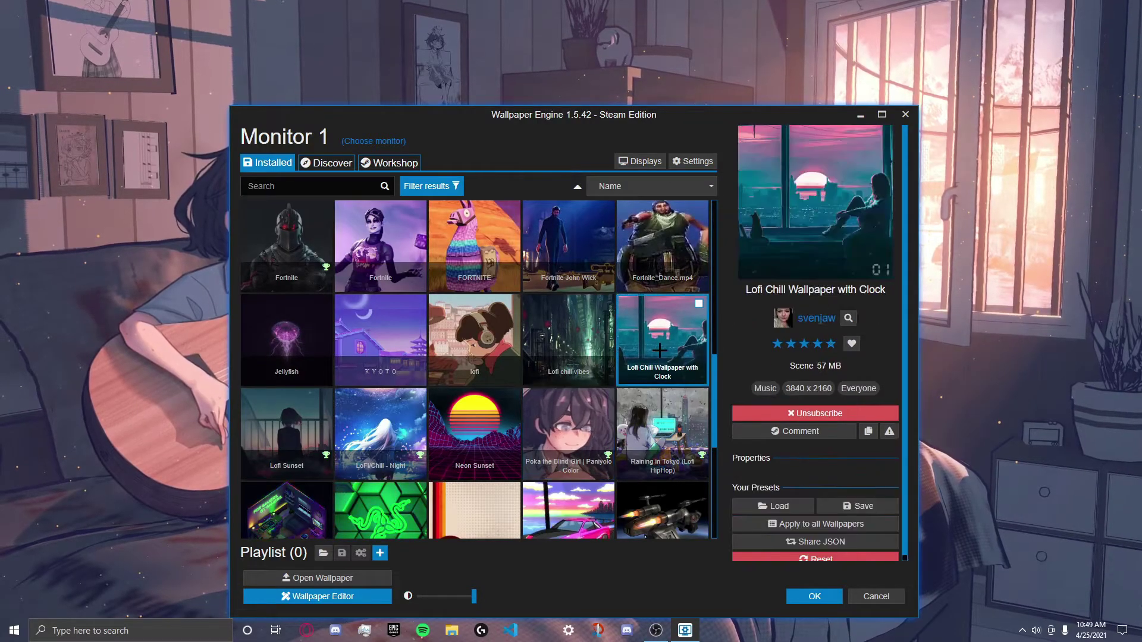
# - Try the installed wallpapers chilling girl 2 and 'Sunshine' Chill & Study on Monitor 1
pyautogui.scroll(-3, 605, 383)
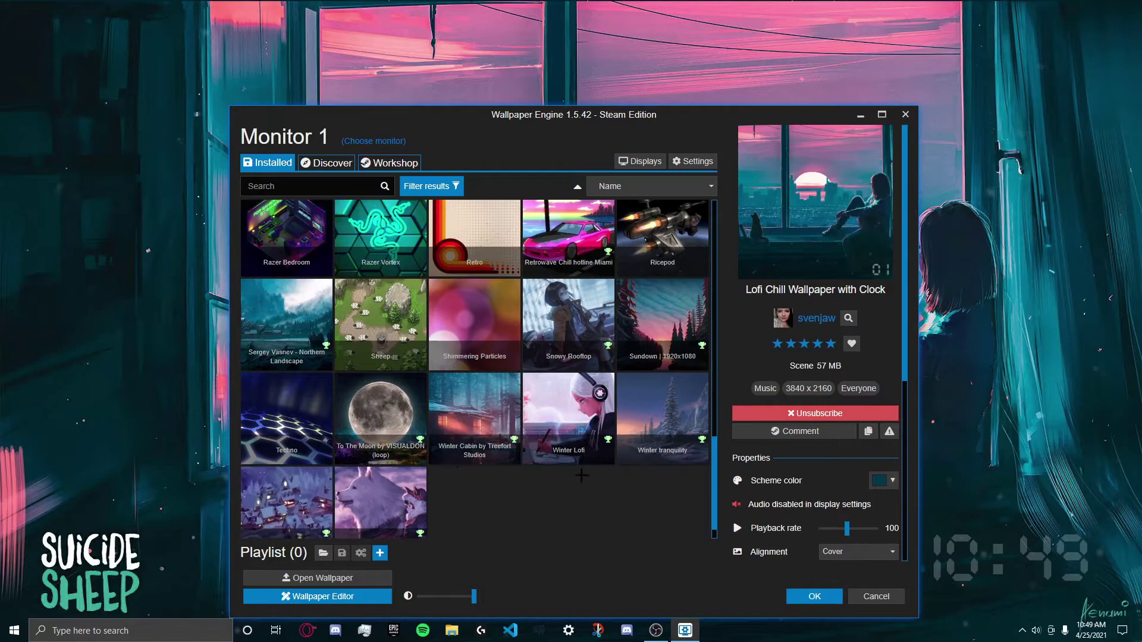
pyautogui.scroll(5, 579, 458)
pyautogui.scroll(4, 579, 461)
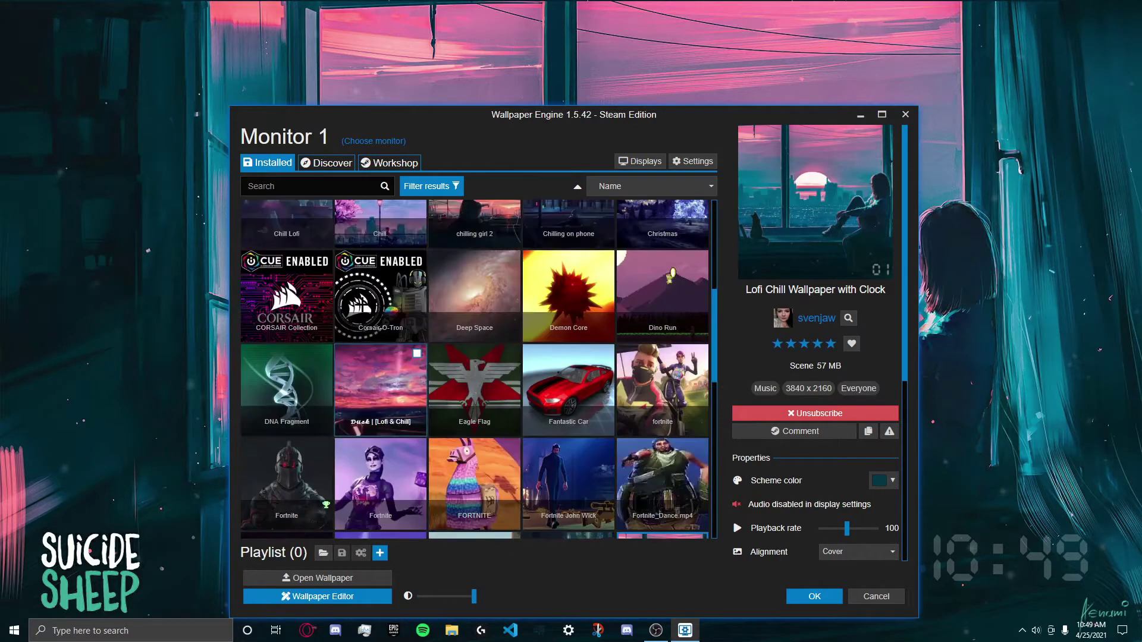
pyautogui.scroll(3, 424, 336)
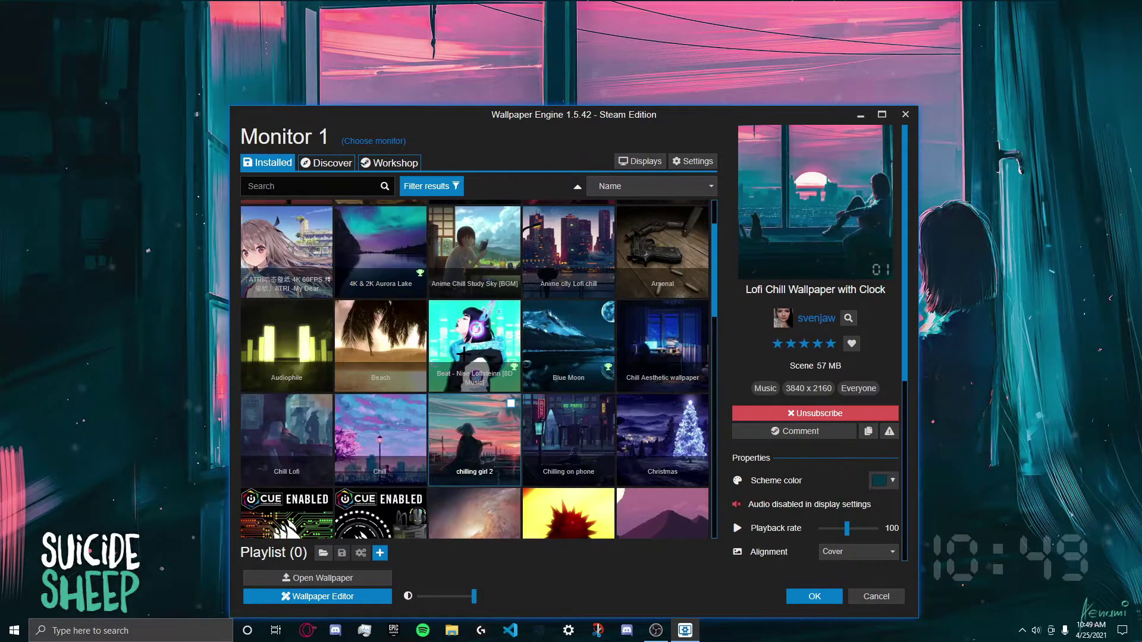
pyautogui.click(481, 467)
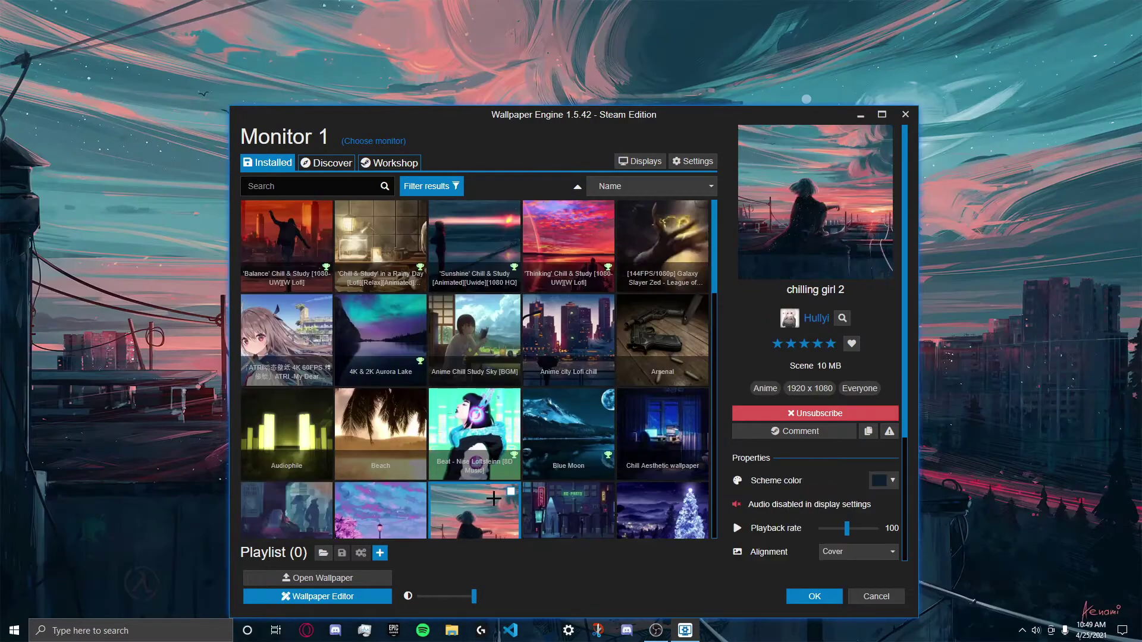
pyautogui.click(476, 284)
# - Set Lofi Sunset as the wallpaper of Monitor 1 and confirm the selection
pyautogui.scroll(-1, 428, 315)
pyautogui.scroll(1, 405, 324)
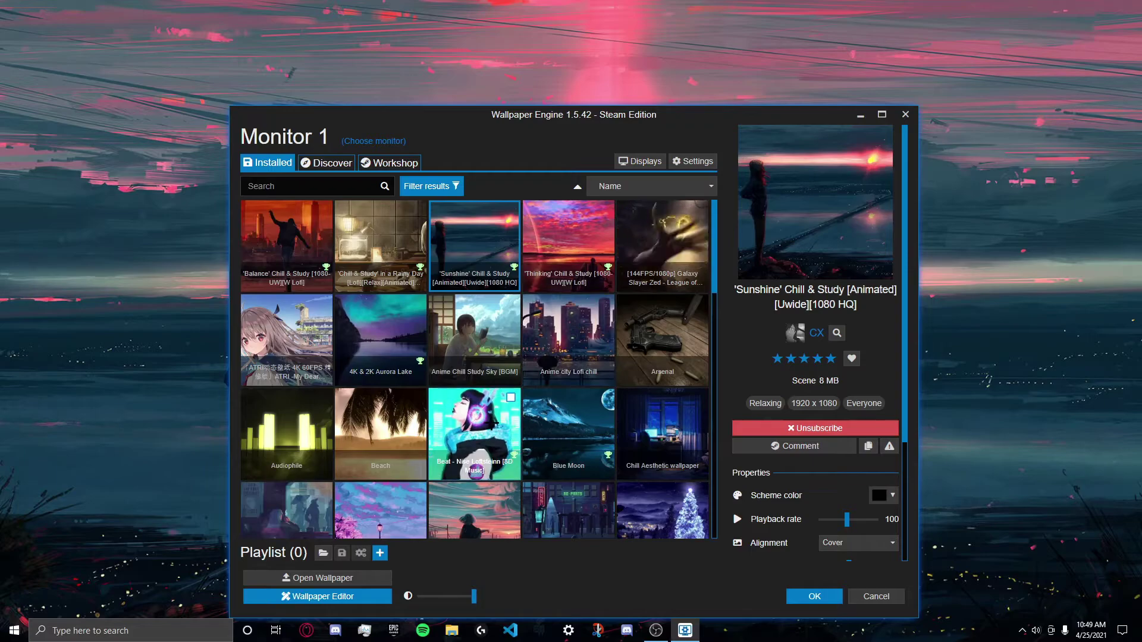
pyautogui.scroll(-3, 498, 423)
pyautogui.scroll(-2, 498, 422)
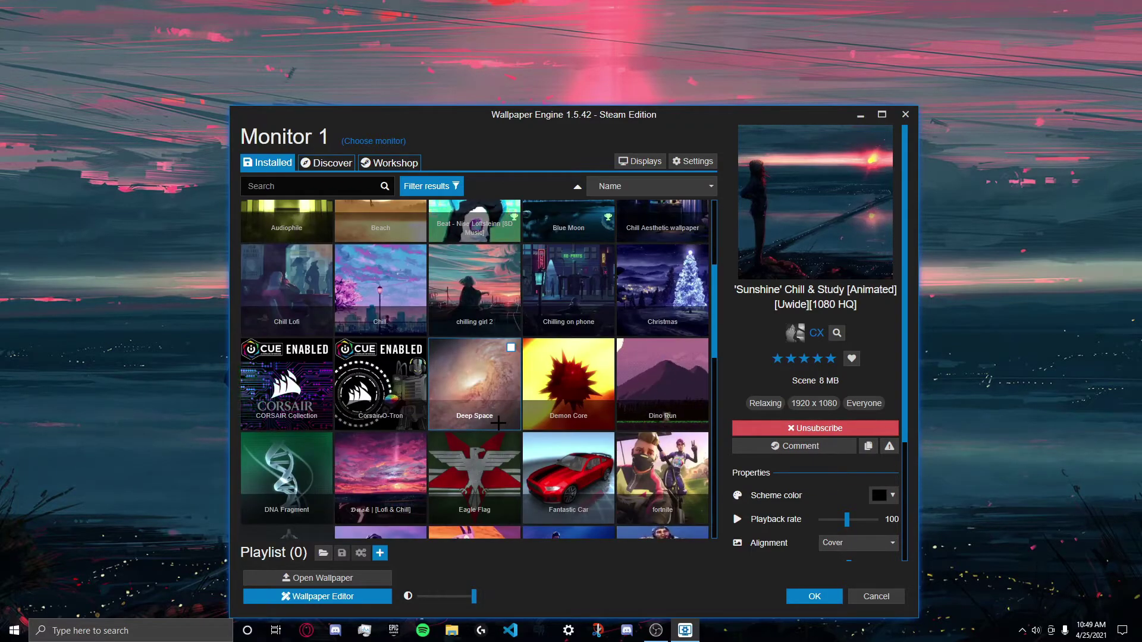
pyautogui.scroll(-3, 506, 428)
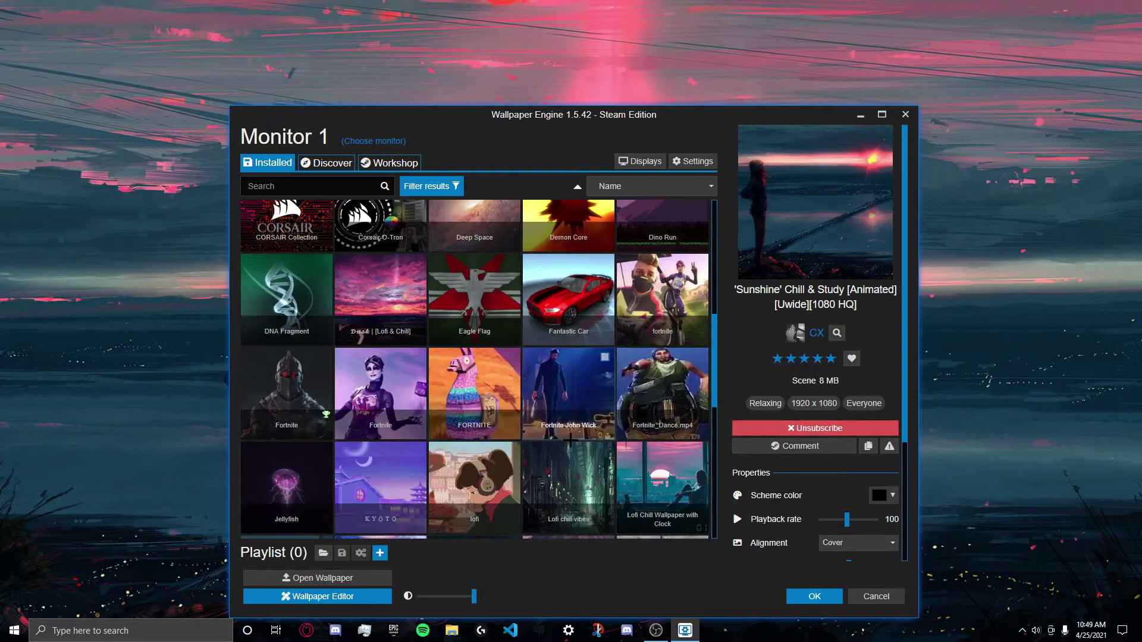
pyautogui.scroll(-2, 571, 442)
pyautogui.click(287, 405)
pyautogui.click(814, 596)
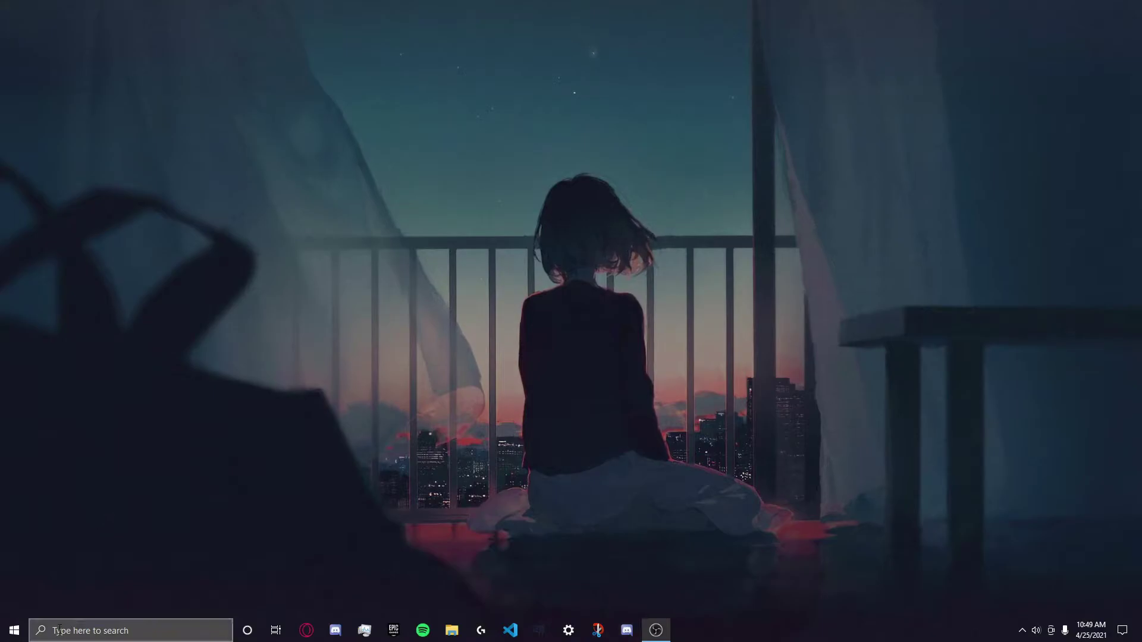
# - Find Graphics settings with the Windows search, open it, and move its window nearer the middle of the screen
pyautogui.click(131, 630)
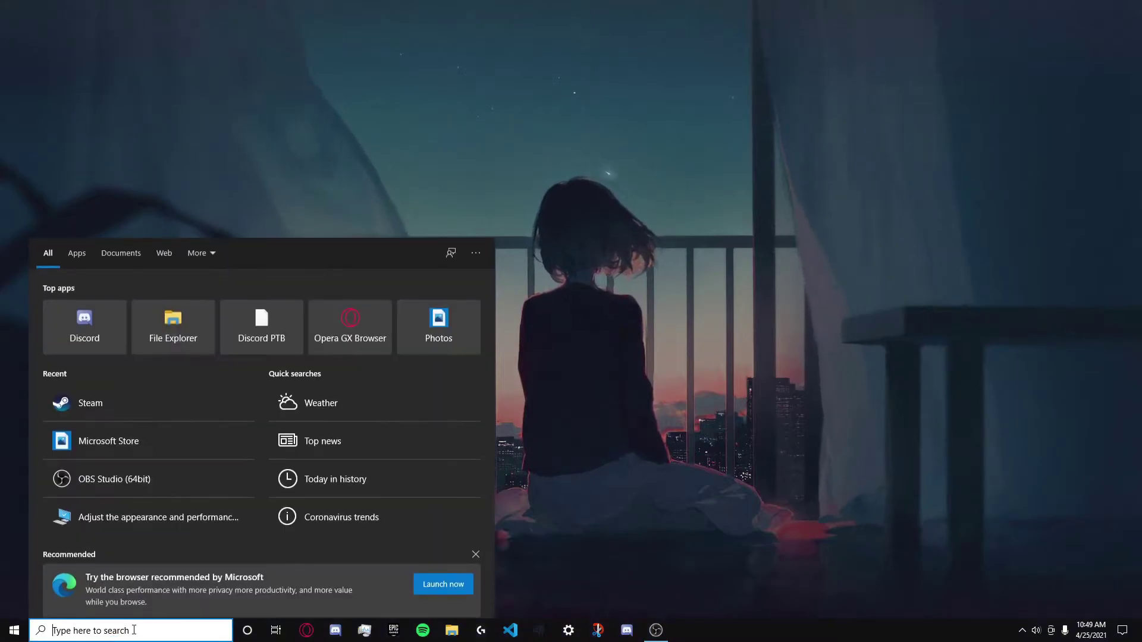
pyautogui.write('gr')
pyautogui.click(86, 300)
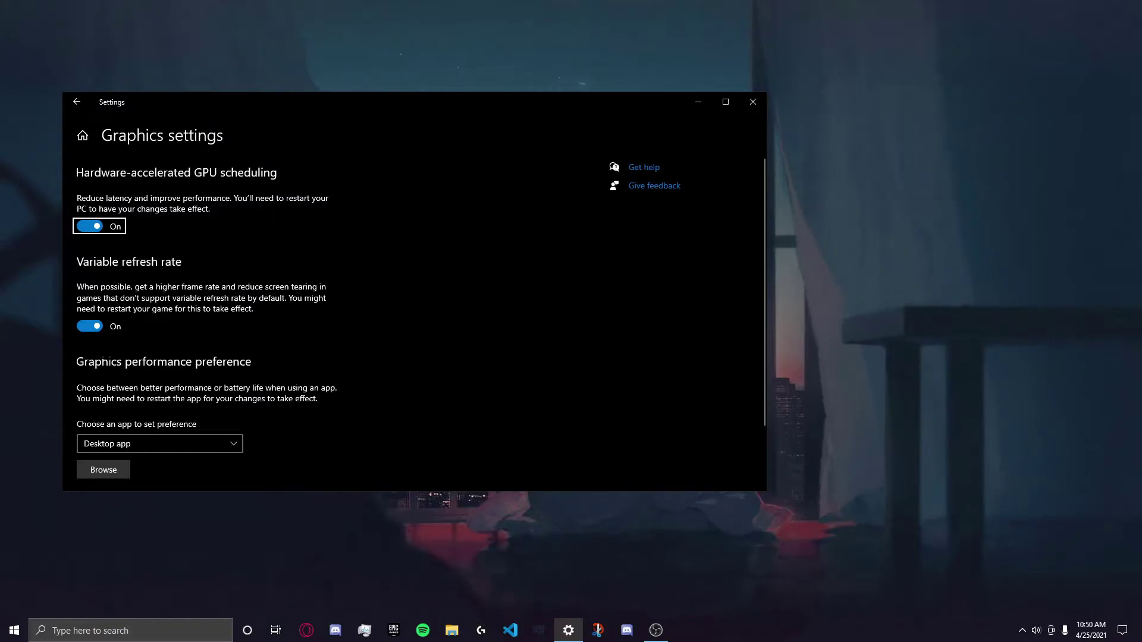
pyautogui.moveTo(387, 103); pyautogui.dragTo(487, 145)
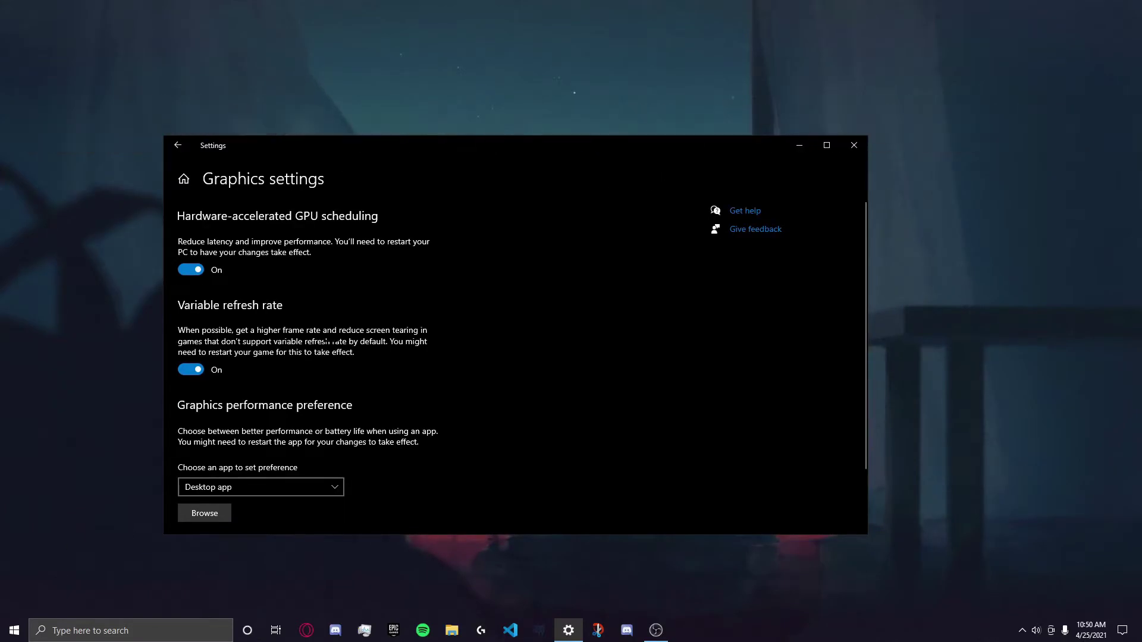
# - Search Windows for "performance", open Adjust the appearance and performance of Windows, and move the Performance Options dialog nearer the screen's middle
pyautogui.click(91, 630)
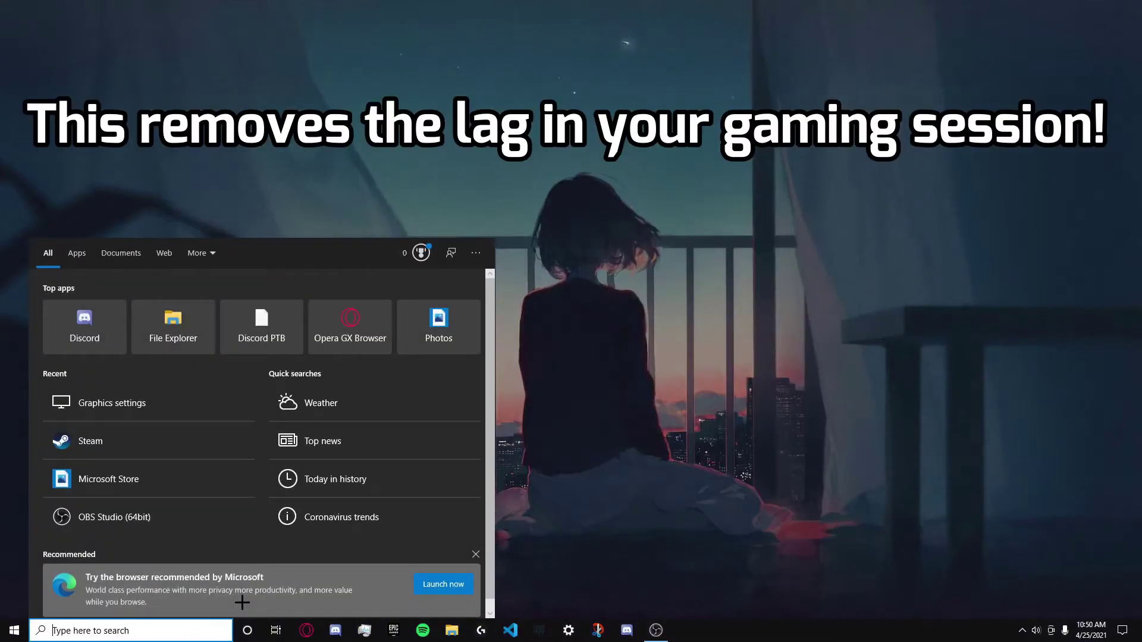
pyautogui.write('p')
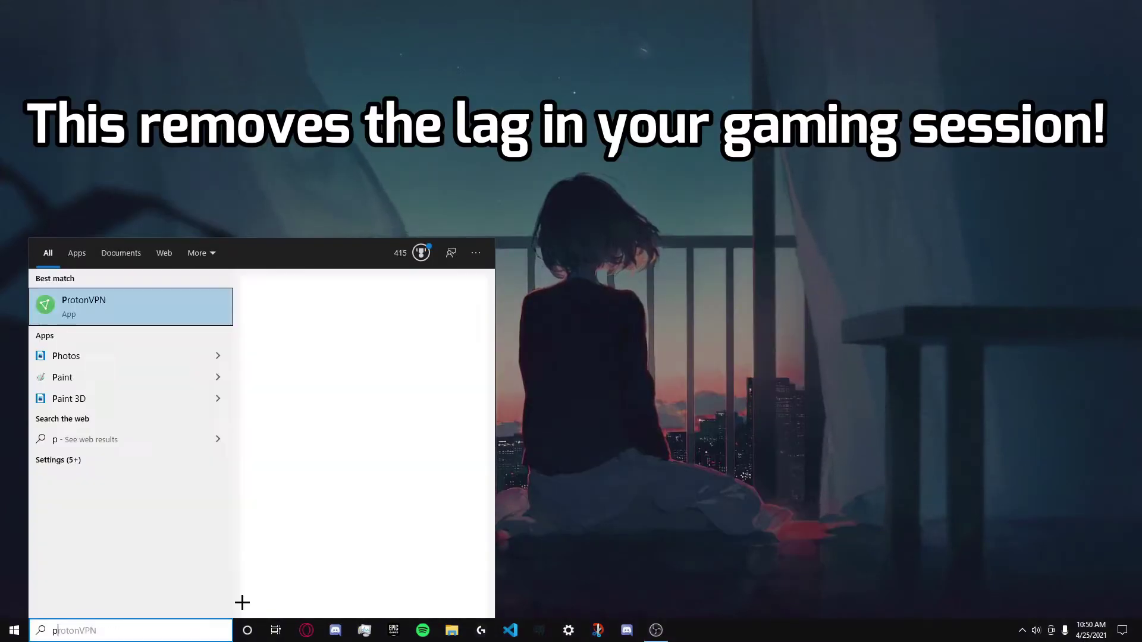
pyautogui.write('erformance')
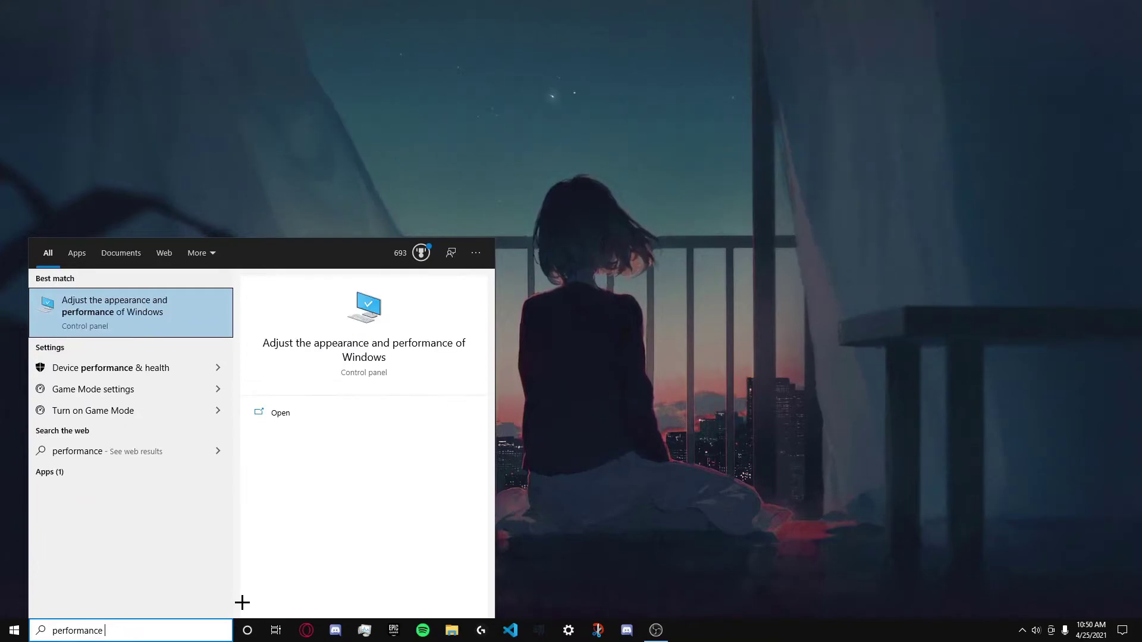
pyautogui.click(269, 411)
pyautogui.moveTo(132, 34); pyautogui.dragTo(524, 108)
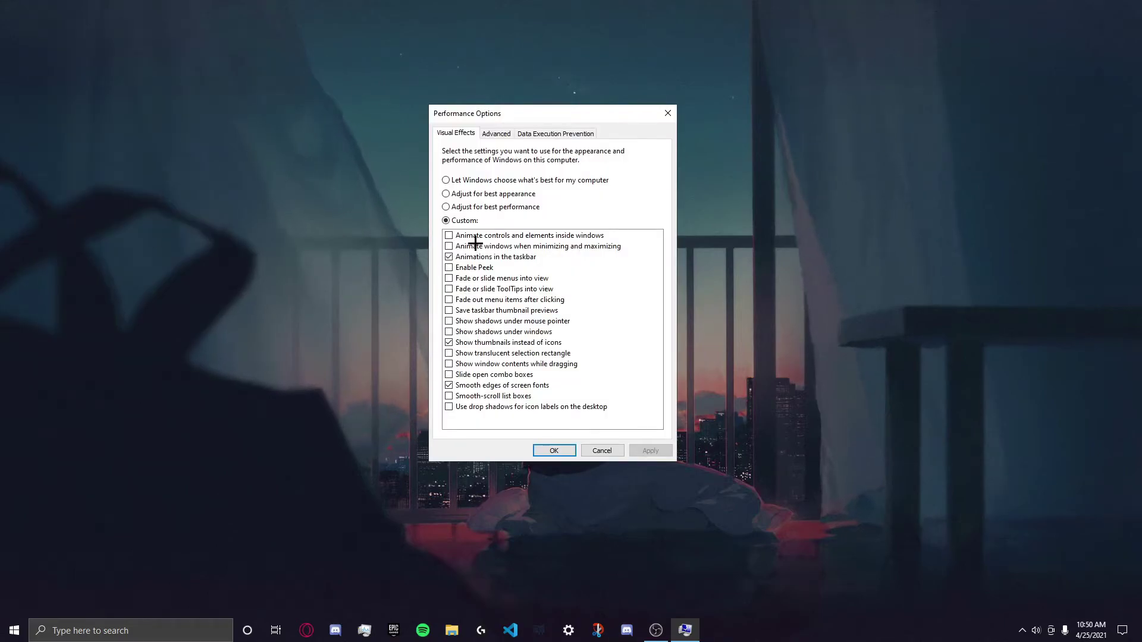
# - Enable "Animate windows when minimizing and maximizing" and "Animate controls and elements inside windows", and apply the changes
pyautogui.click(3, 637)
pyautogui.click(2, 637)
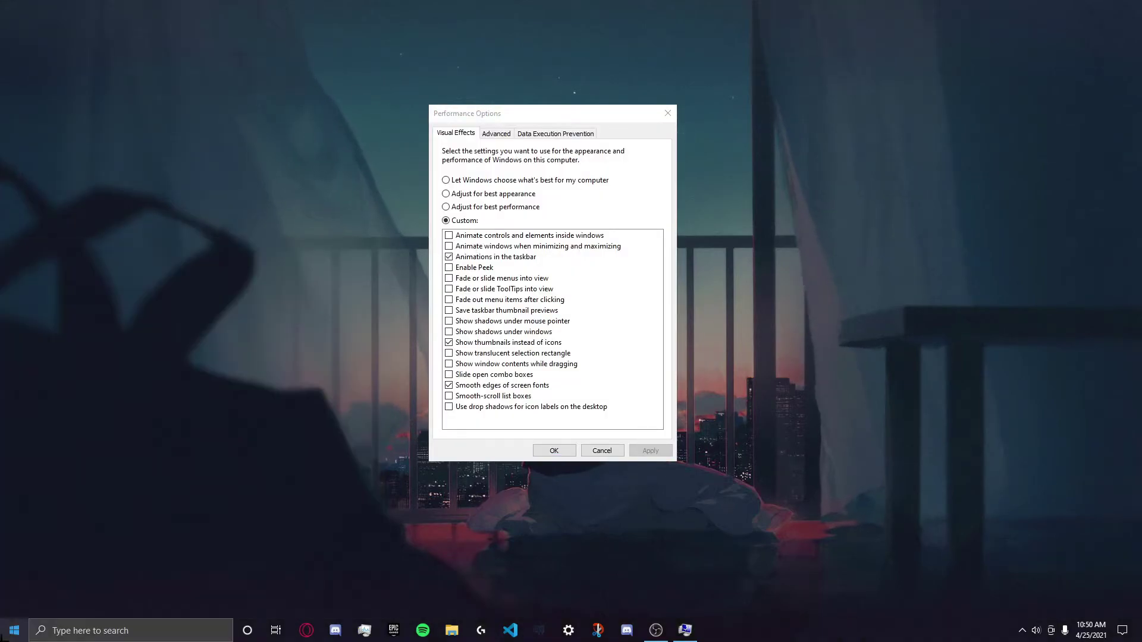
pyautogui.click(455, 246)
pyautogui.click(449, 233)
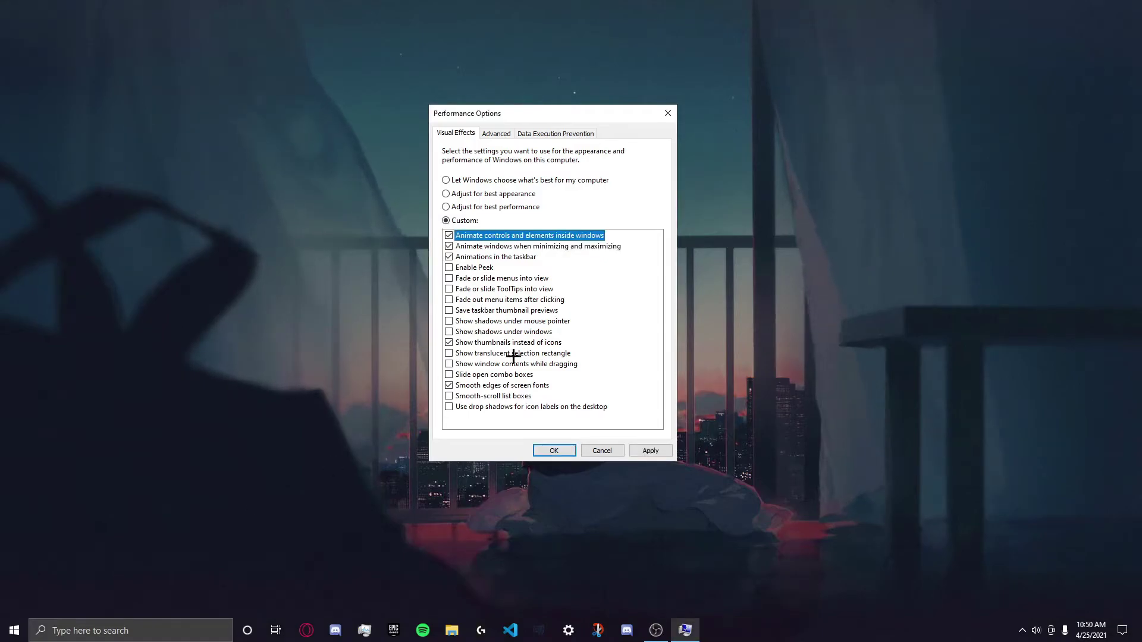
pyautogui.click(646, 452)
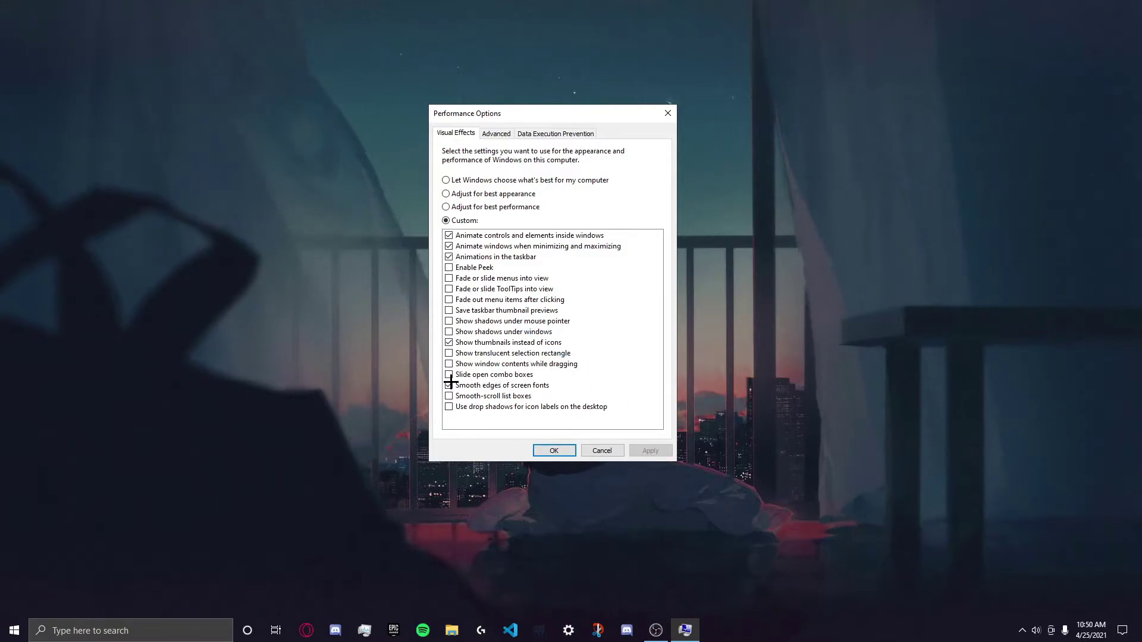
# - Toggle the Start menu a few times to check its animation, and accept and close Performance Options
pyautogui.click(14, 632)
pyautogui.click(15, 633)
pyautogui.click(14, 632)
pyautogui.click(14, 632)
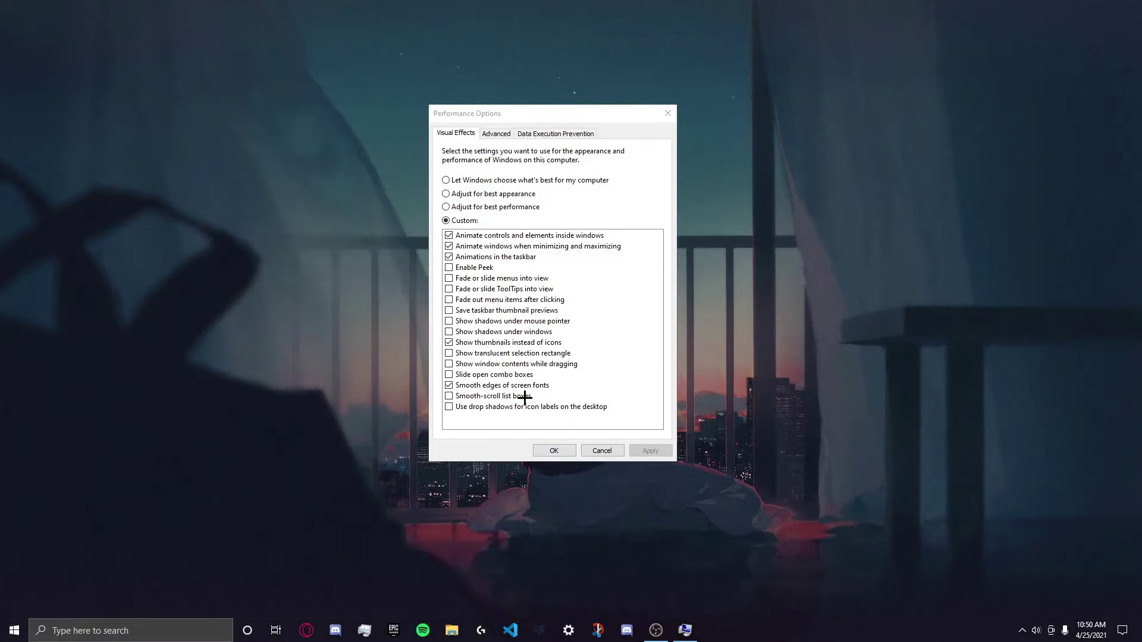
pyautogui.click(554, 450)
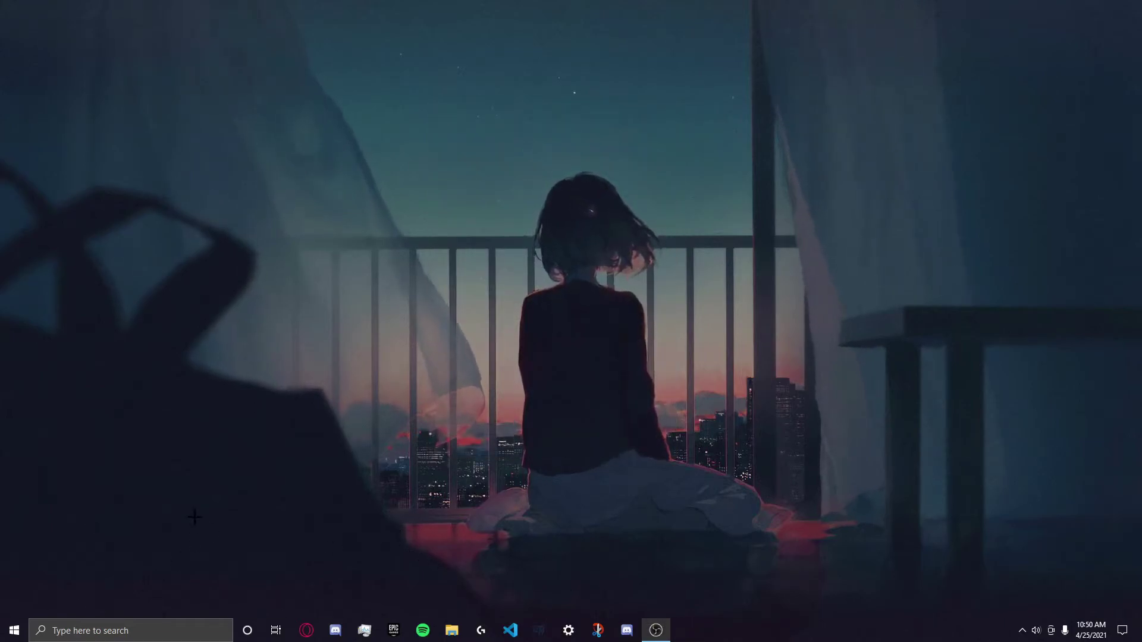
# - Open and close the notification center to check how it animates over the desktop
pyautogui.click(452, 630)
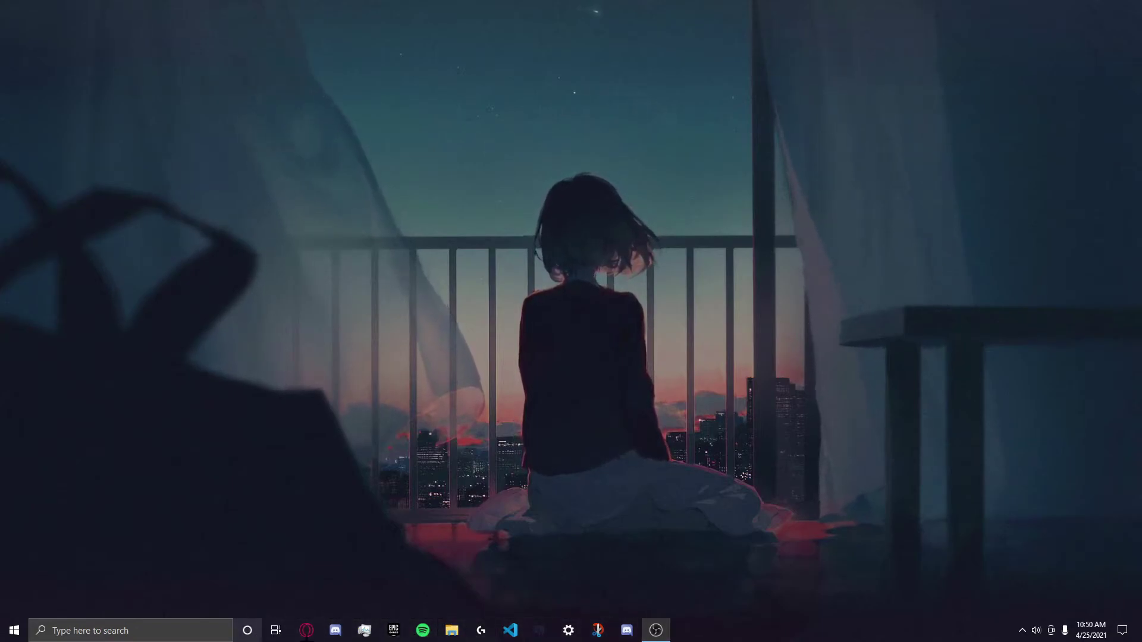
pyautogui.click(1122, 630)
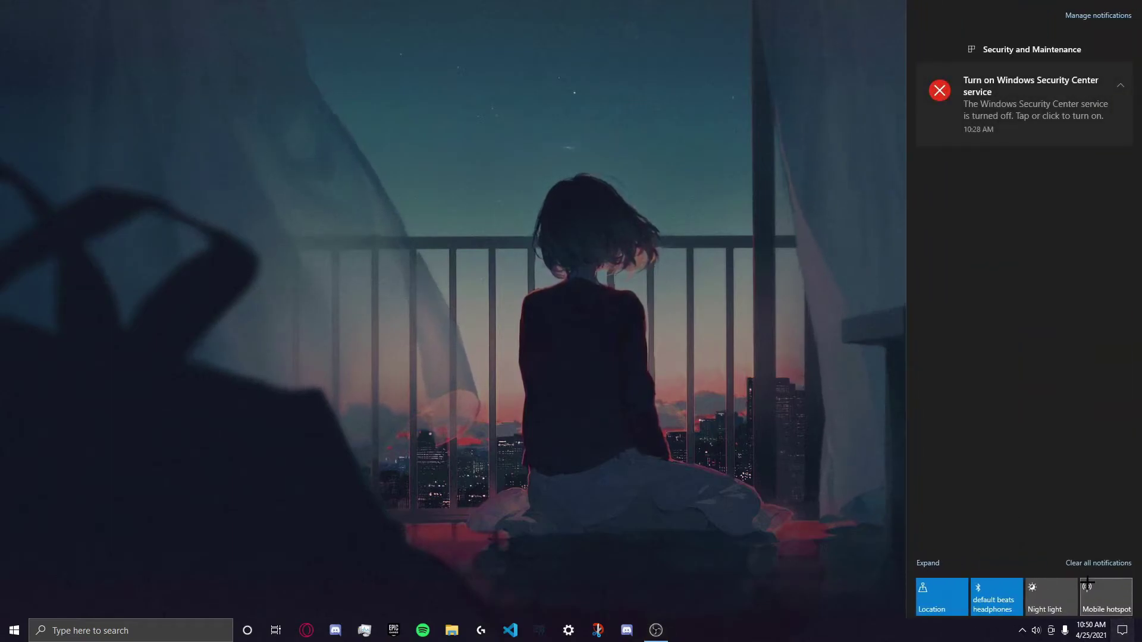
pyautogui.click(845, 560)
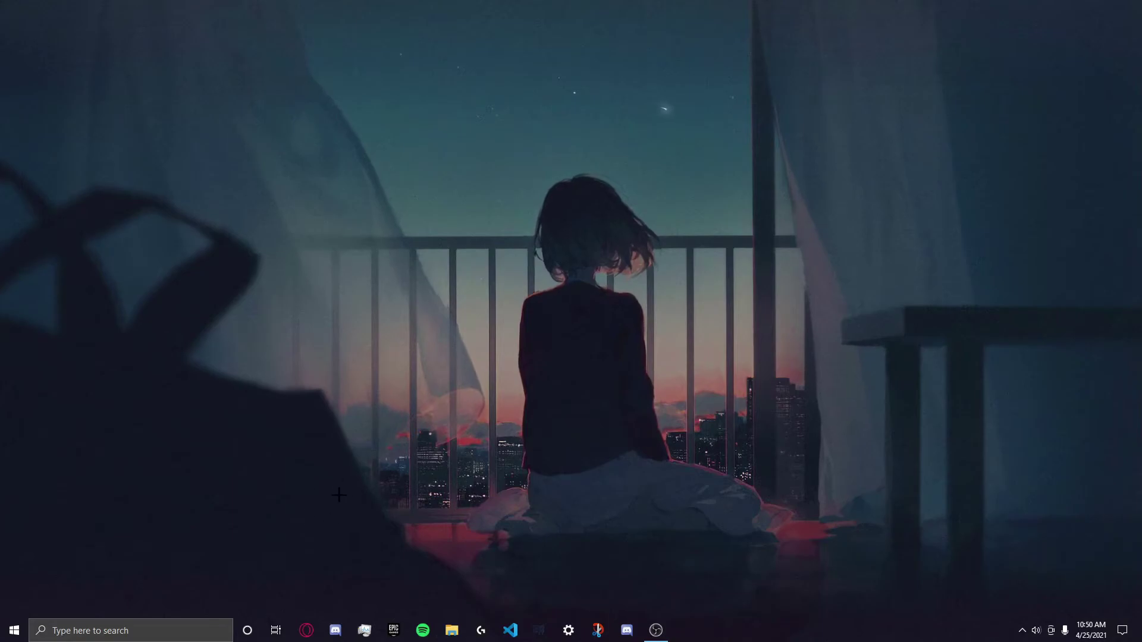
# - Find Edit power plan with the Windows search and open it
pyautogui.click(152, 630)
pyautogui.write('power plan')
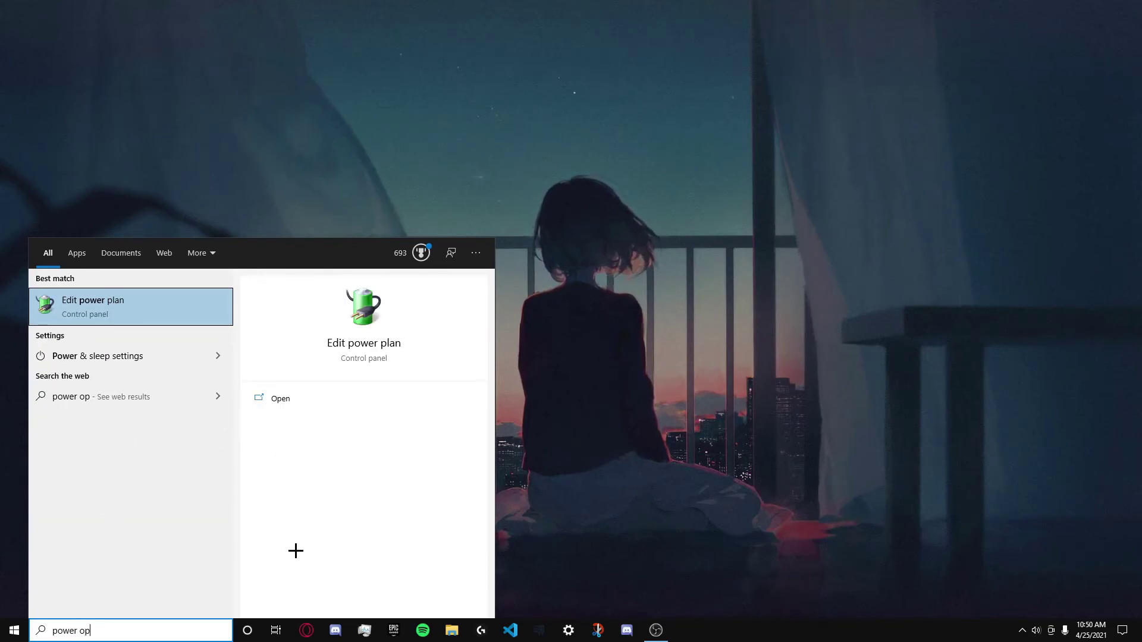
pyautogui.press('Return')
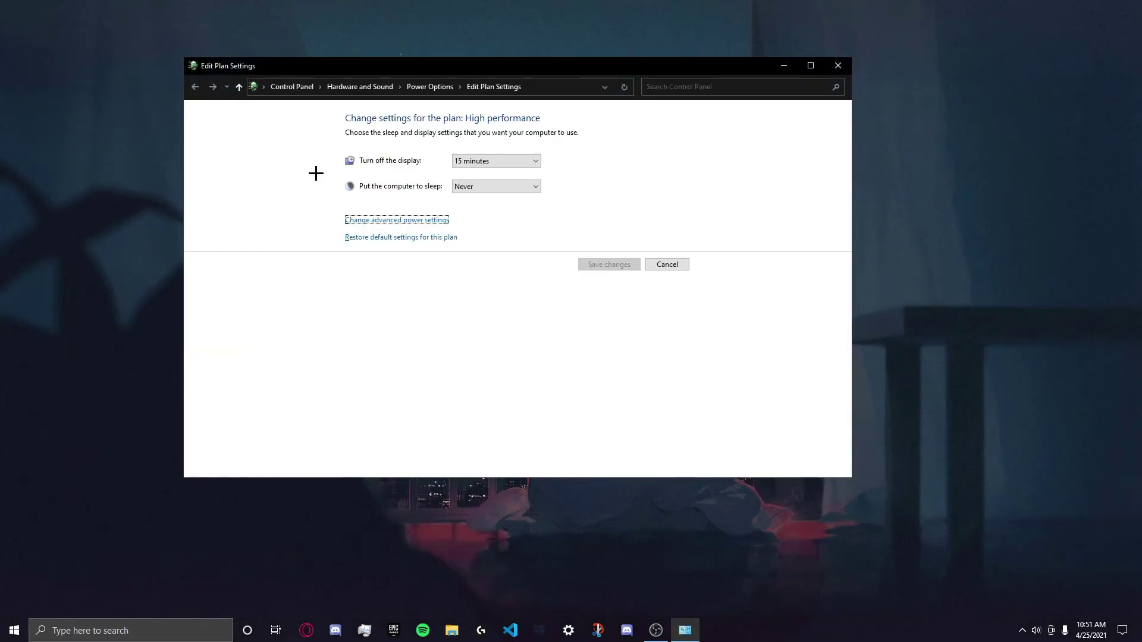
# - Set the High performance plan's display turn-off time to Never, save the changes, and close Power Options
pyautogui.click(497, 161)
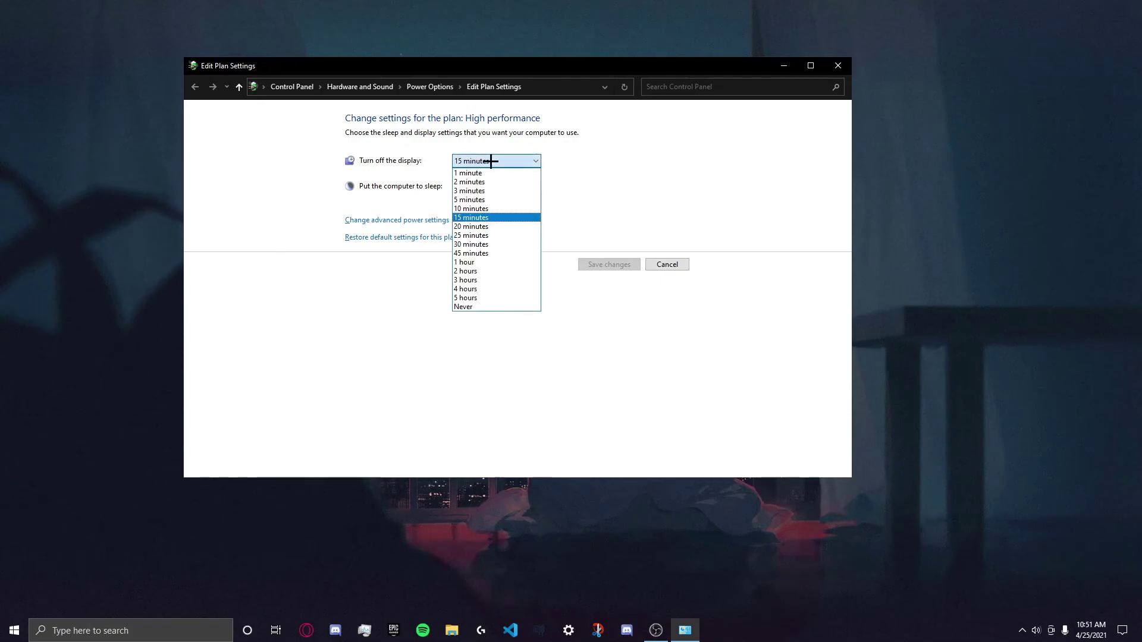
pyautogui.click(469, 306)
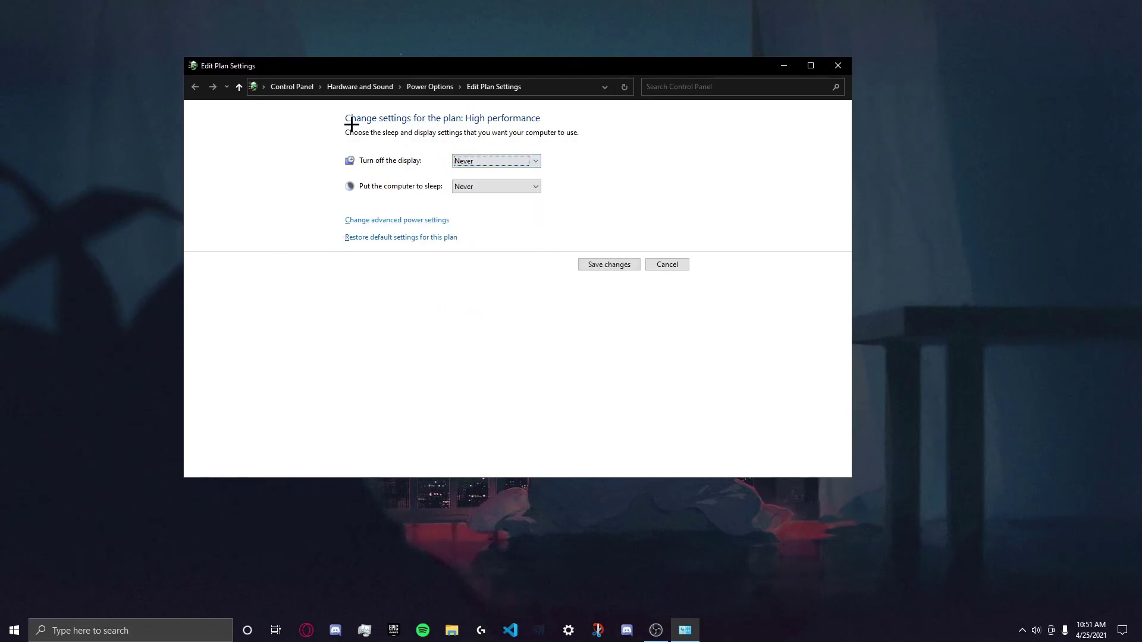
pyautogui.click(581, 266)
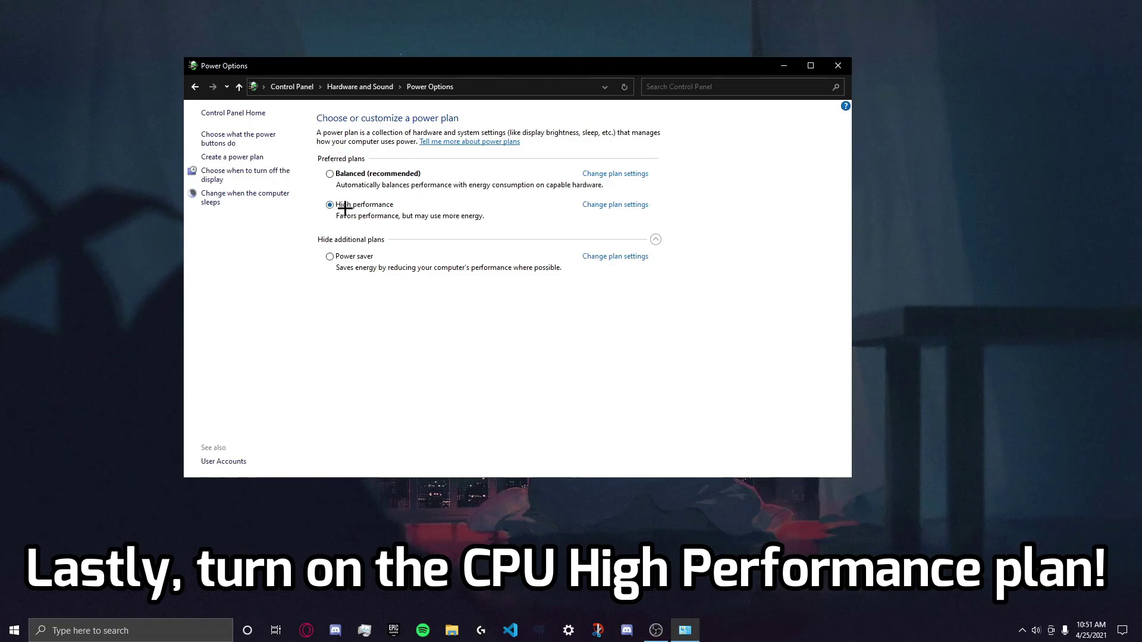
pyautogui.rightClick(761, 67)
pyautogui.click(769, 148)
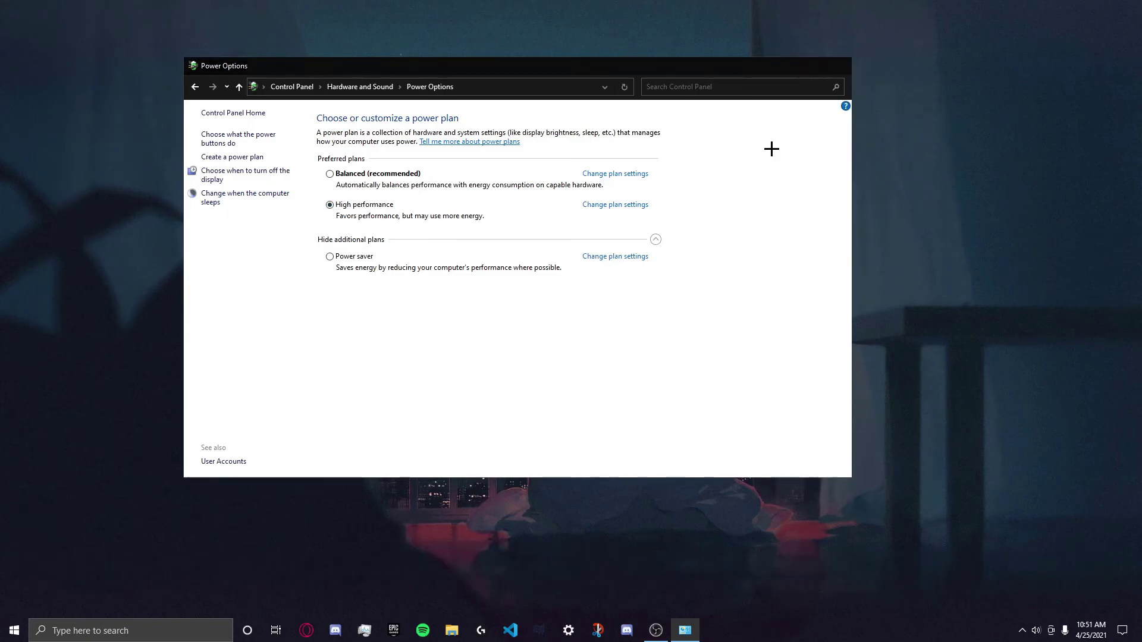